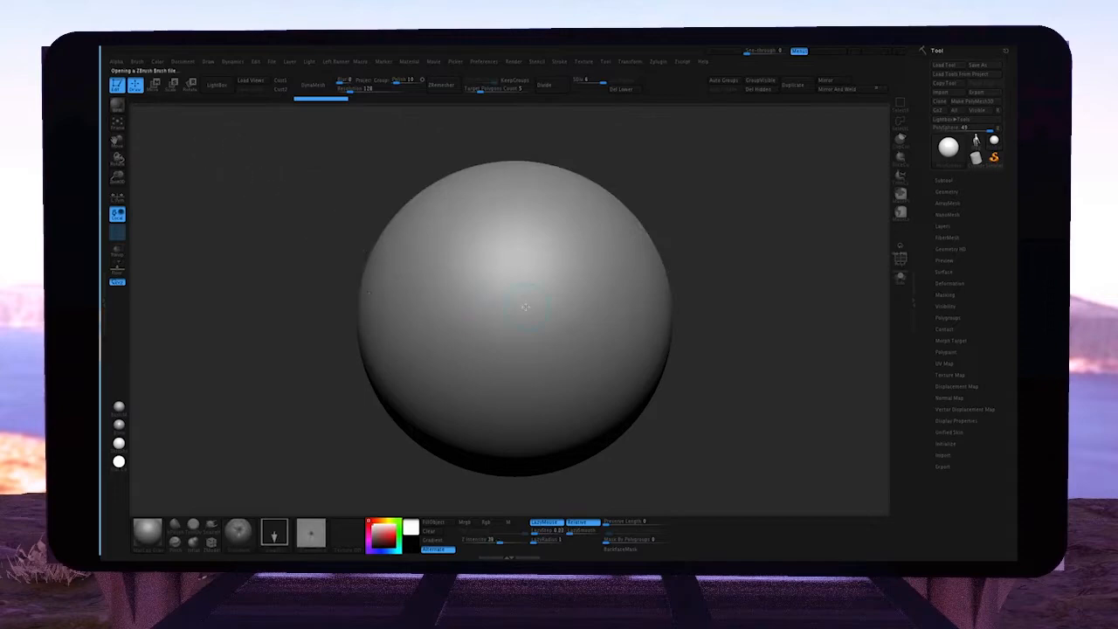
# Stamp a large creased pore on the sphere, subdivide the mesh once, and stamp two smaller pores on either side of it.
pyautogui.moveTo(538, 274); pyautogui.dragTo(548, 302)
pyautogui.keyDown('alt'); pyautogui.moveTo(711, 355); pyautogui.dragTo(551, 409); pyautogui.keyUp('alt')
pyautogui.hotkey('ctrl', 'd')
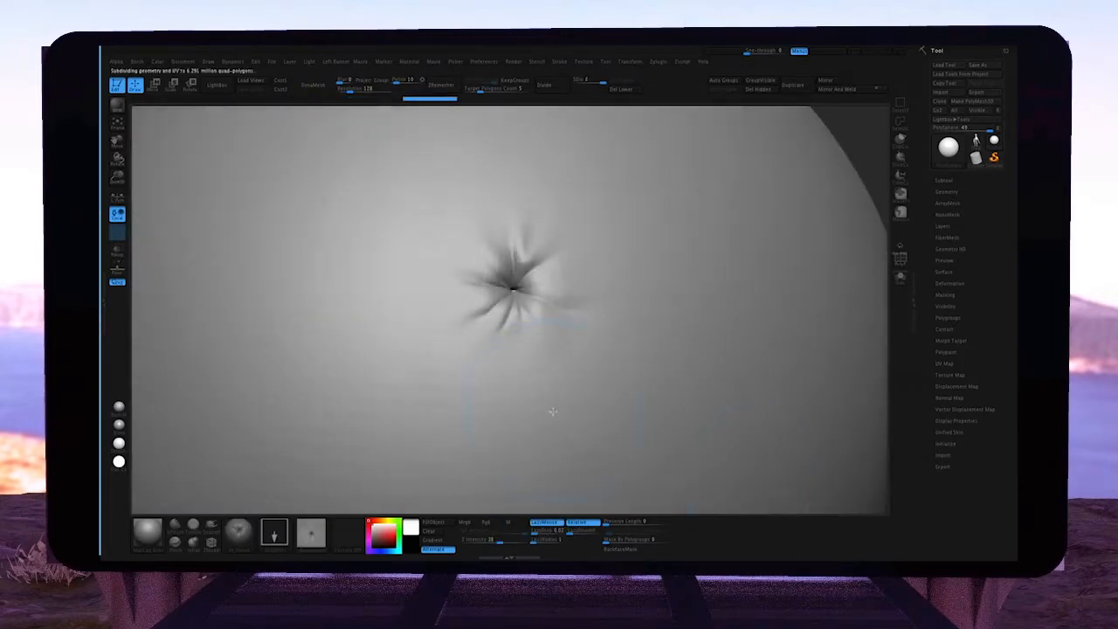
pyautogui.moveTo(686, 344); pyautogui.dragTo(691, 367)
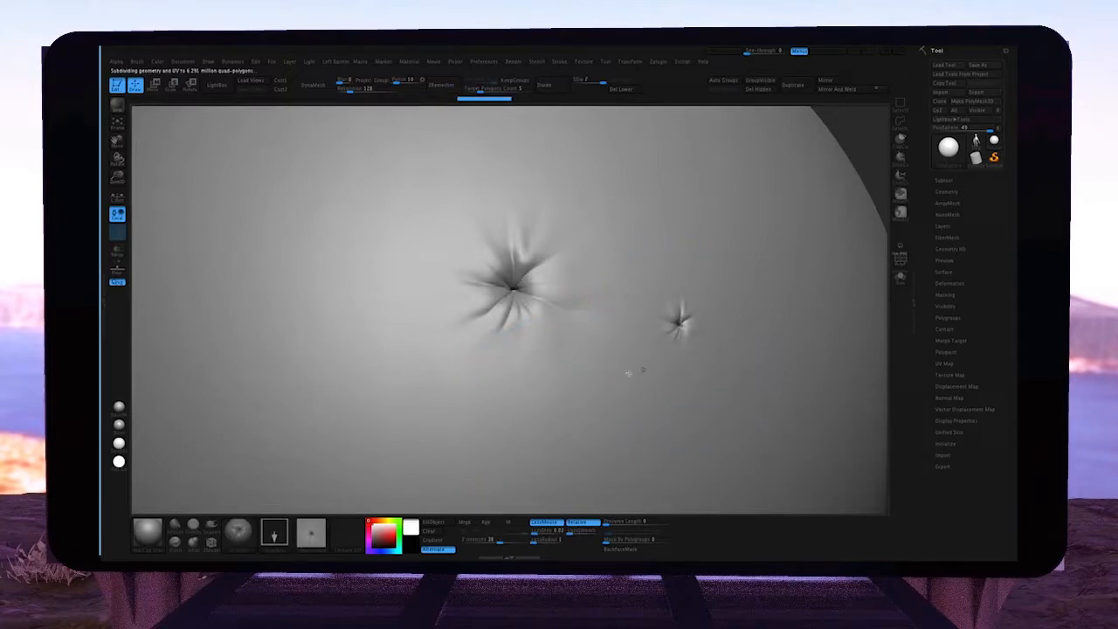
pyautogui.moveTo(402, 404); pyautogui.dragTo(439, 447)
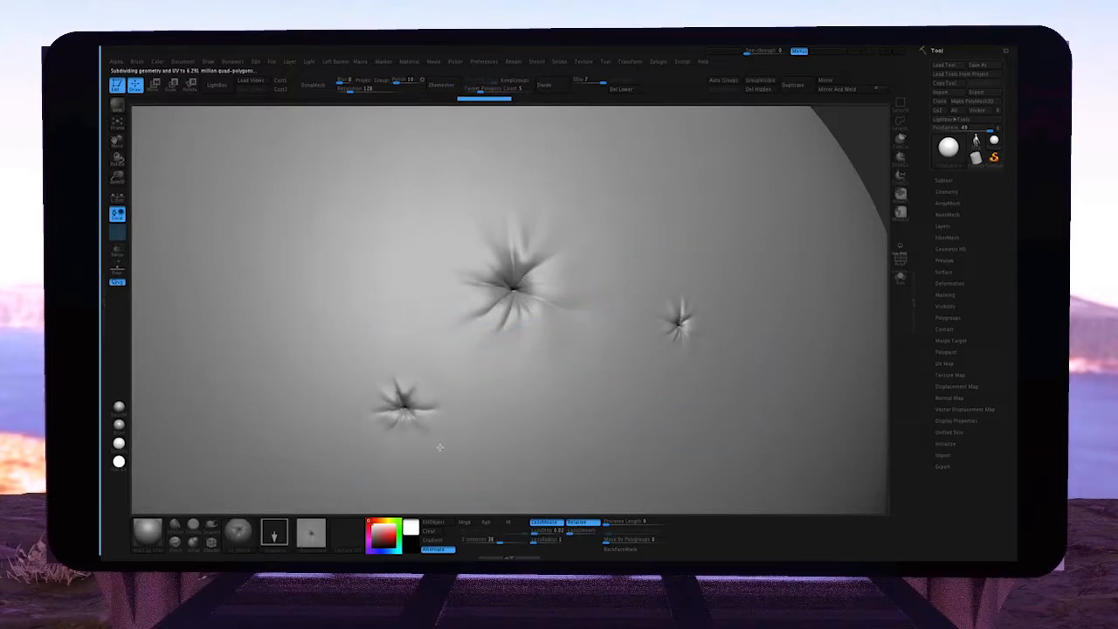
# Stamp a single large creased pore on the front of the sphere and check it from slightly different angles.
pyautogui.keyDown('alt'); pyautogui.moveTo(454, 447); pyautogui.dragTo(540, 331, button='right'); pyautogui.keyUp('alt')
pyautogui.moveTo(541, 335); pyautogui.dragTo(631, 446)
pyautogui.moveTo(638, 442); pyautogui.dragTo(638, 412, button='right')
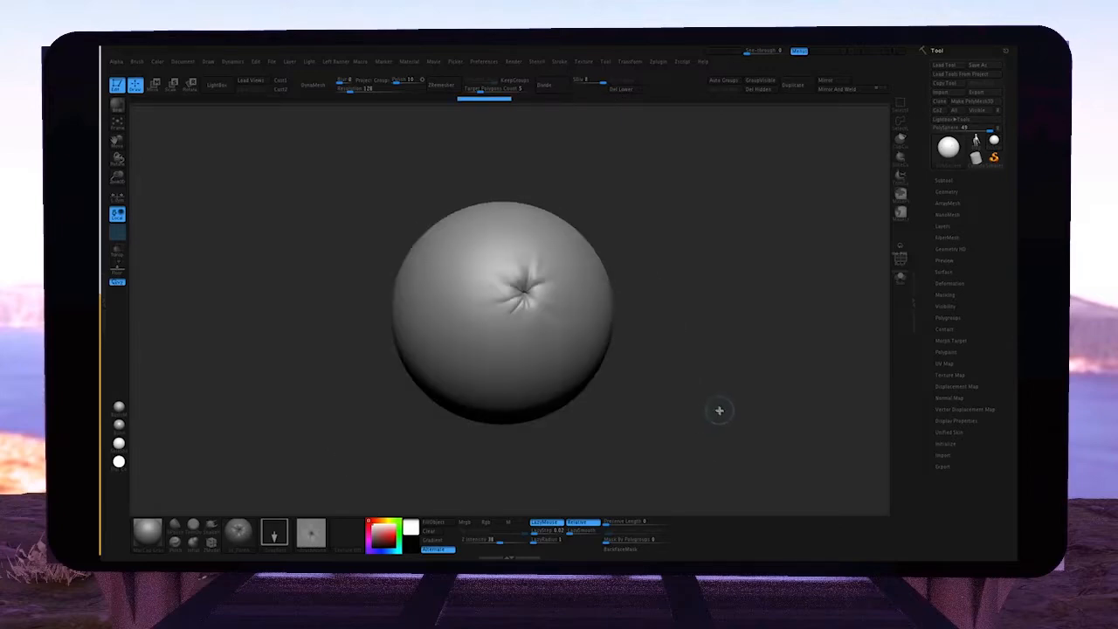
pyautogui.moveTo(718, 407)
pyautogui.mouseDown()
pyautogui.moveTo(751, 382)
pyautogui.moveTo(732, 419)
pyautogui.moveTo(731, 440)
pyautogui.moveTo(744, 443)
pyautogui.moveTo(739, 429)
pyautogui.moveTo(722, 445)
pyautogui.mouseUp()
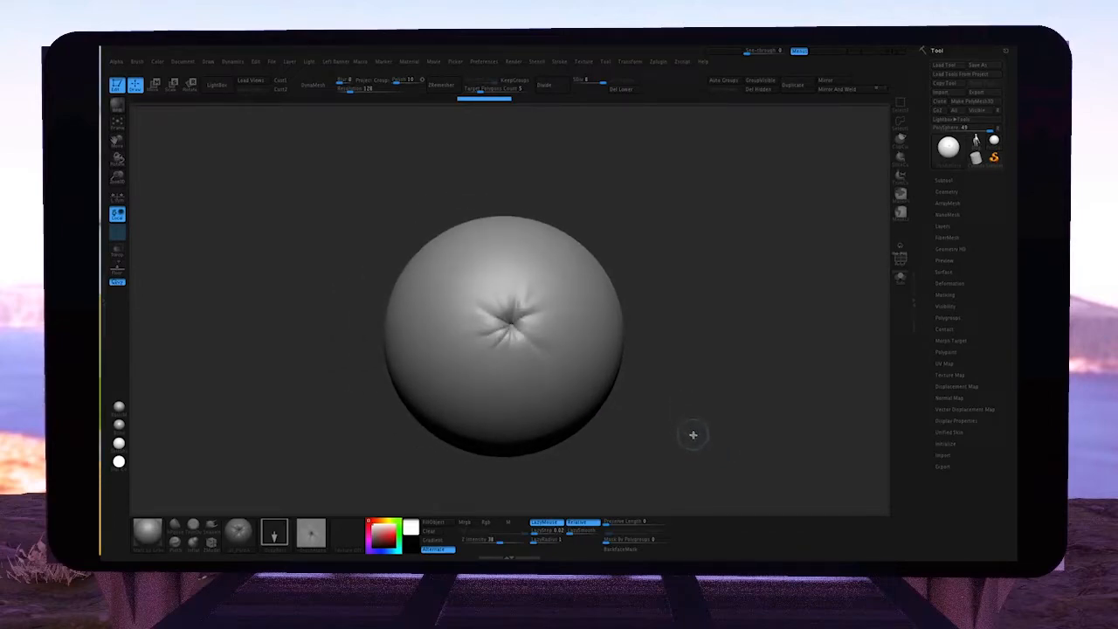
pyautogui.moveTo(692, 434); pyautogui.dragTo(693, 439)
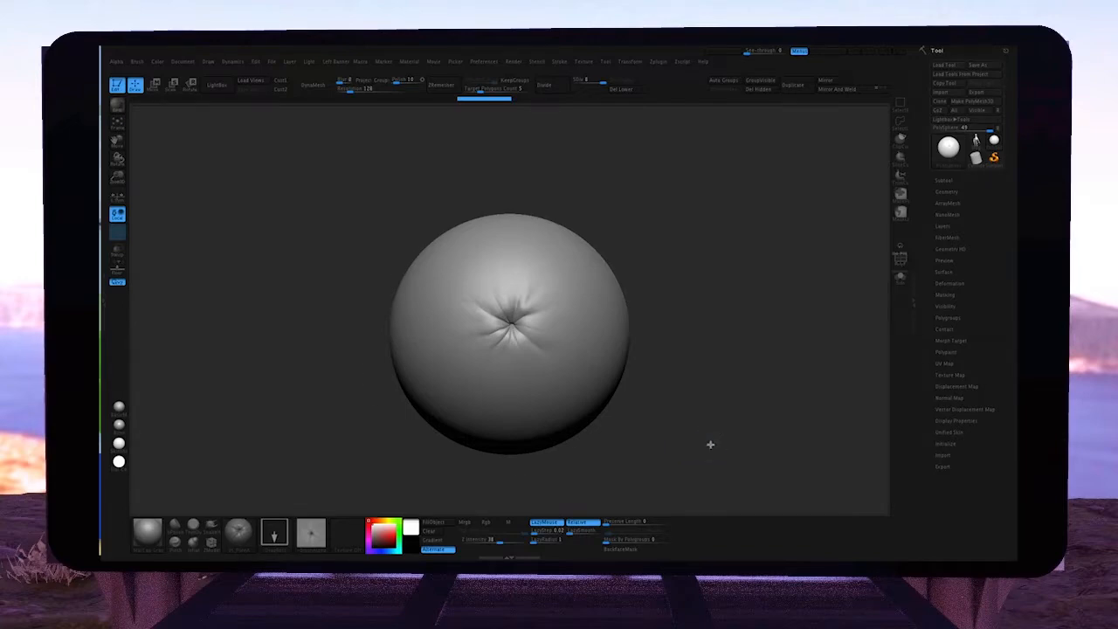
pyautogui.moveTo(711, 445); pyautogui.dragTo(709, 439)
# Load a different single-pore brush from the skin brushes and stamp a pore just below the first one.
pyautogui.click(241, 534)
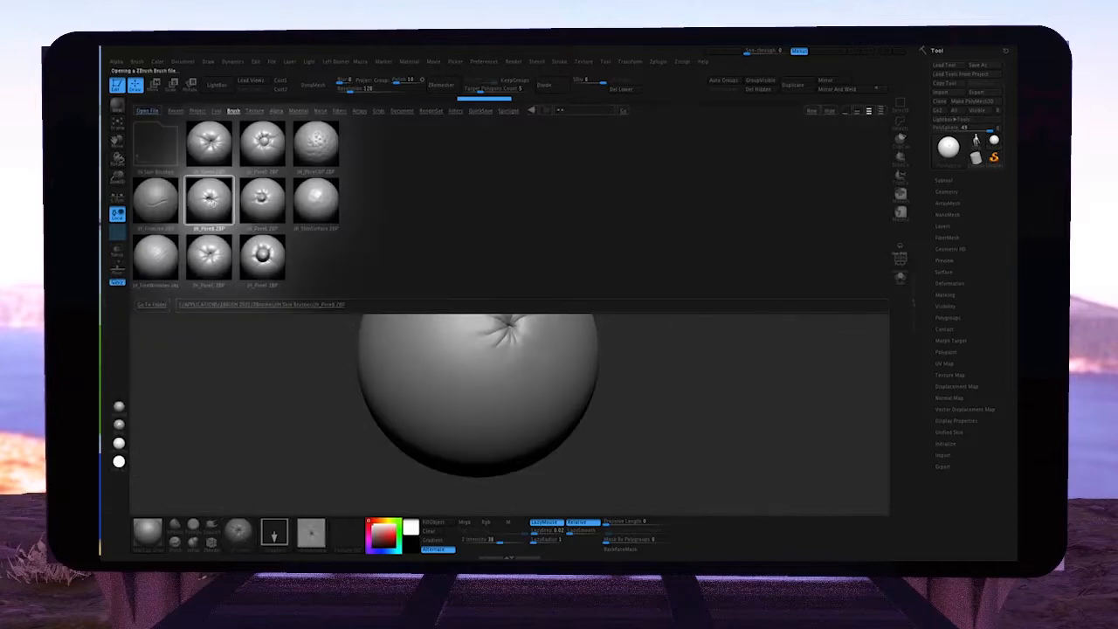
pyautogui.doubleClick(262, 256)
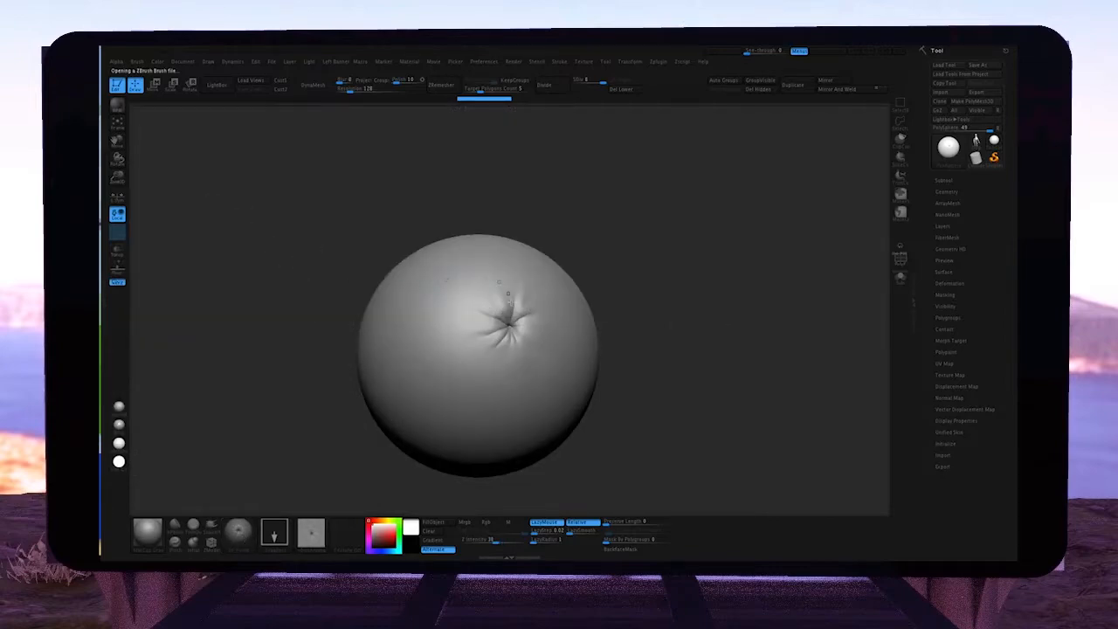
pyautogui.click(469, 381)
pyautogui.moveTo(672, 423); pyautogui.dragTo(661, 456)
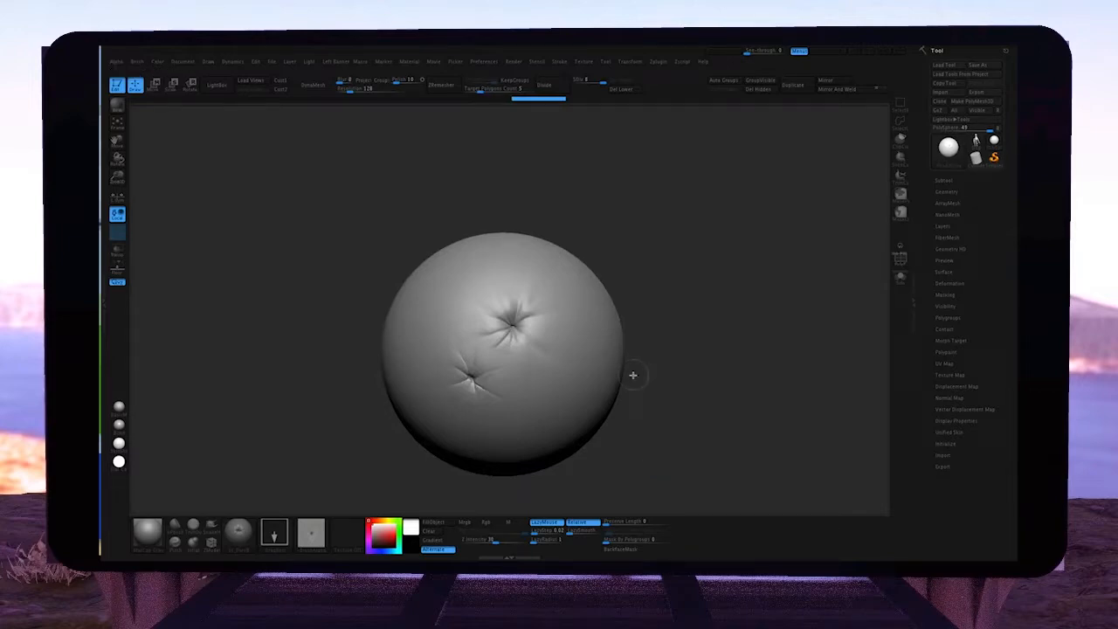
# Load the clustered pore brush and stamp overlapping patches of many pores across the smooth sides of the sphere.
pyautogui.click(217, 85)
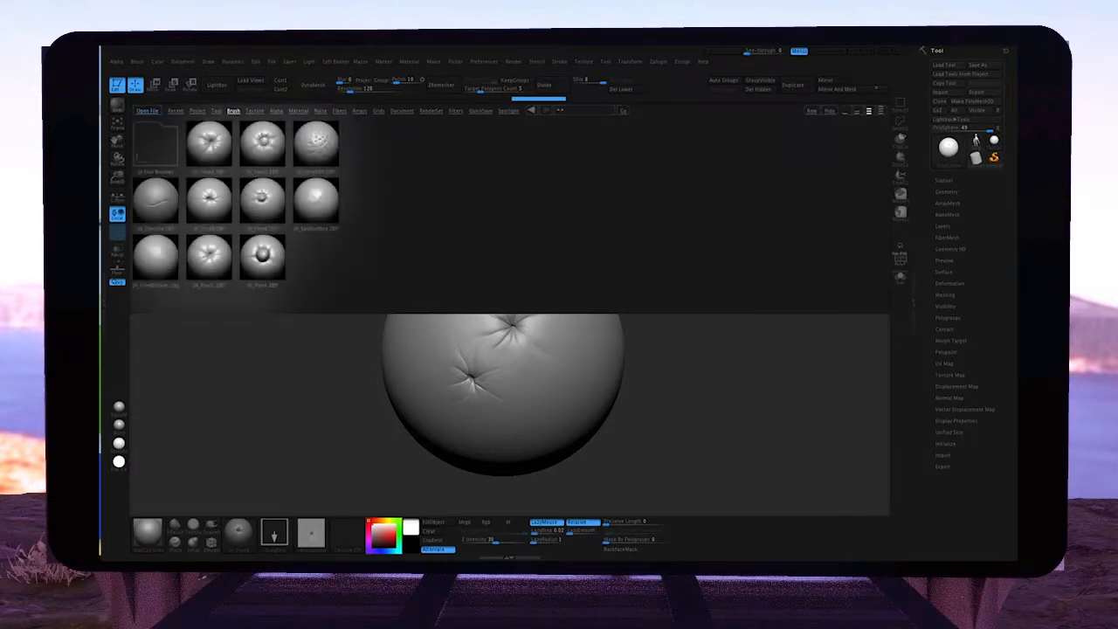
pyautogui.doubleClick(328, 149)
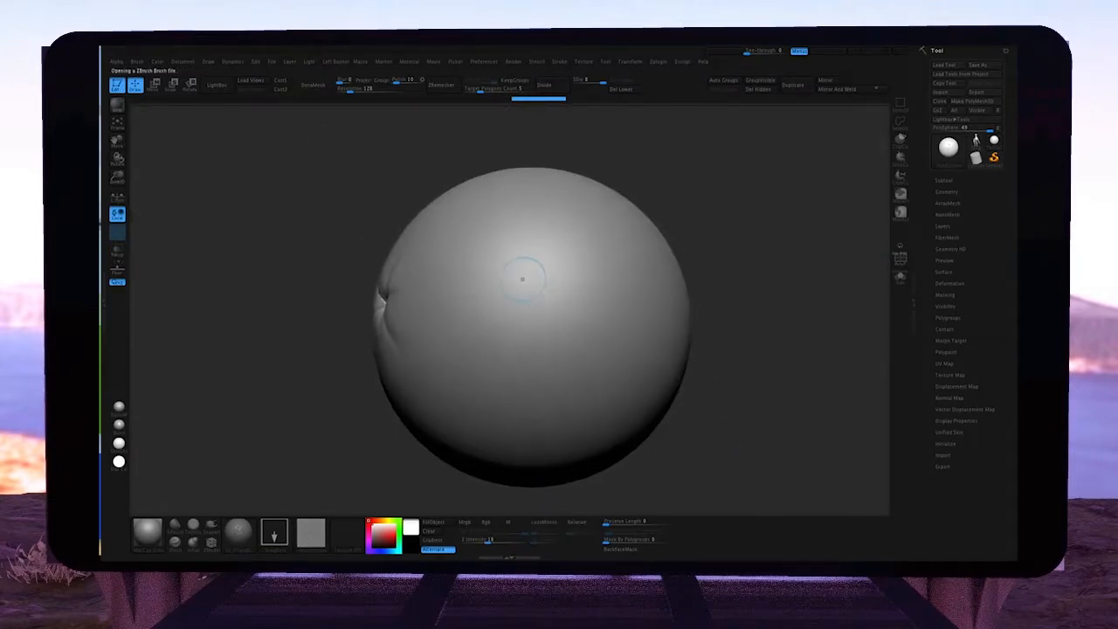
pyautogui.moveTo(528, 270)
pyautogui.mouseDown()
pyautogui.moveTo(579, 469)
pyautogui.moveTo(735, 418)
pyautogui.mouseUp()
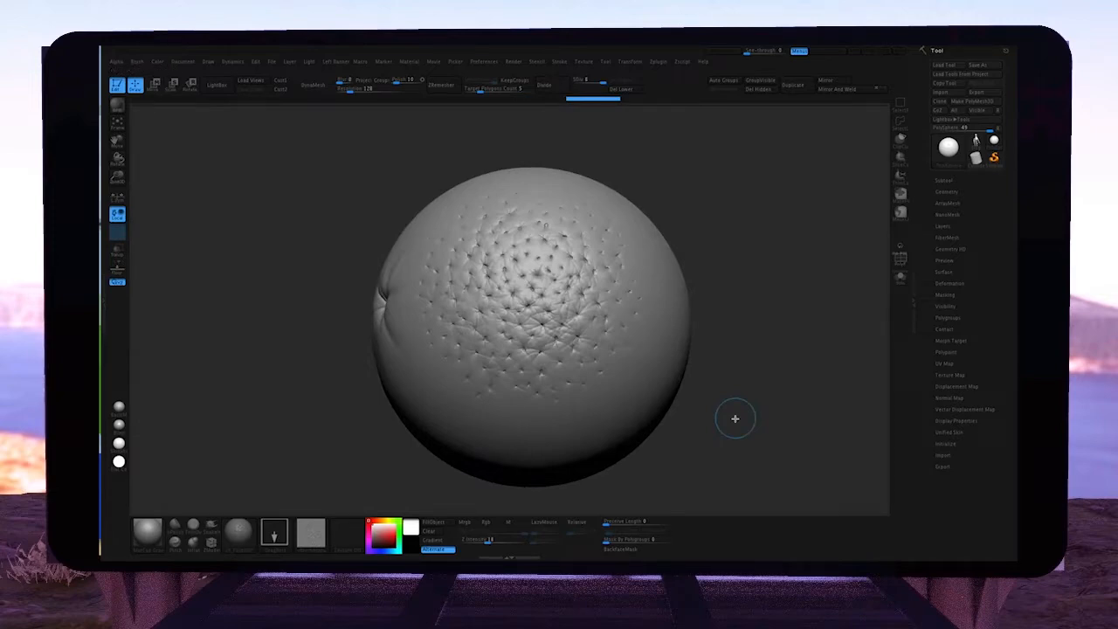
pyautogui.moveTo(736, 429)
pyautogui.mouseDown()
pyautogui.moveTo(726, 420)
pyautogui.moveTo(781, 428)
pyautogui.moveTo(609, 352)
pyautogui.moveTo(654, 407)
pyautogui.moveTo(666, 445)
pyautogui.moveTo(659, 492)
pyautogui.moveTo(650, 482)
pyautogui.mouseUp()
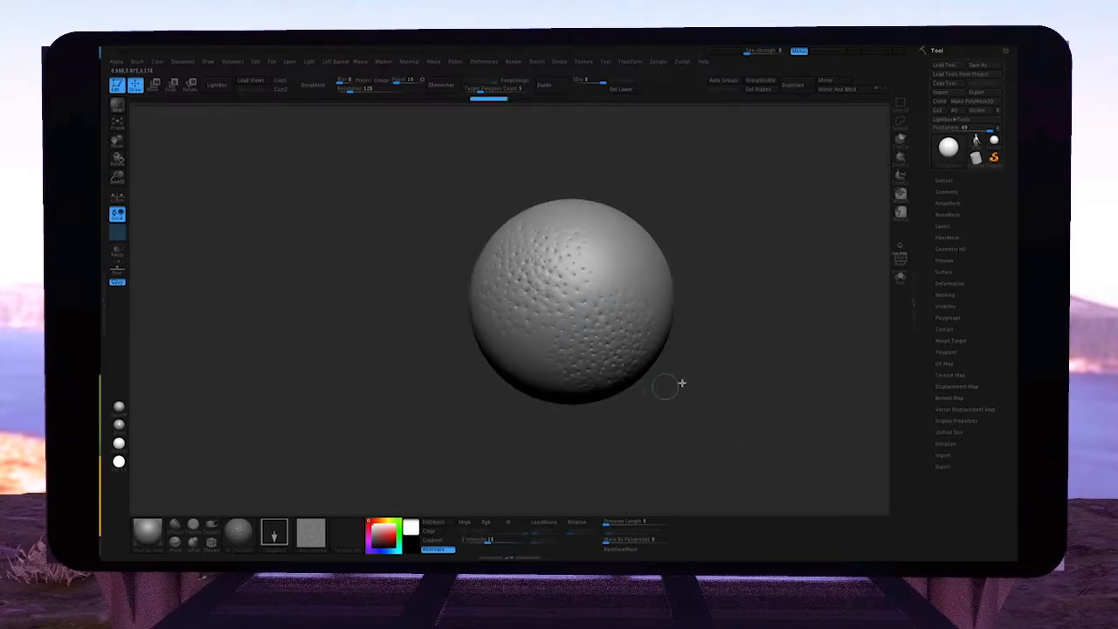
pyautogui.moveTo(682, 383)
pyautogui.mouseDown()
pyautogui.moveTo(682, 340)
pyautogui.moveTo(669, 364)
pyautogui.moveTo(731, 407)
pyautogui.mouseUp()
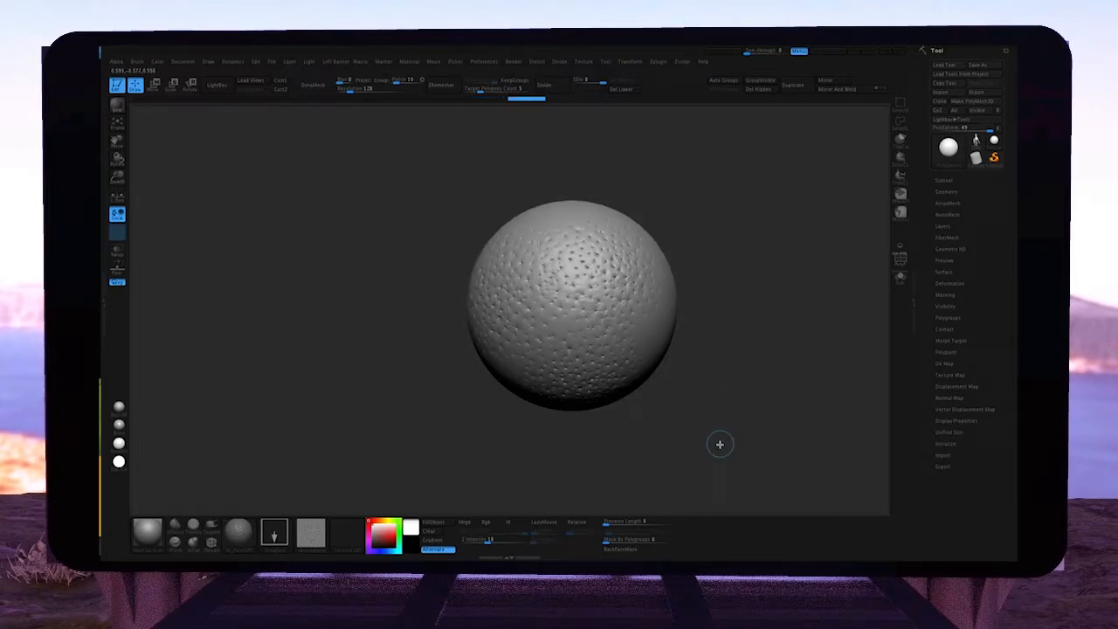
pyautogui.moveTo(719, 443); pyautogui.dragTo(664, 332)
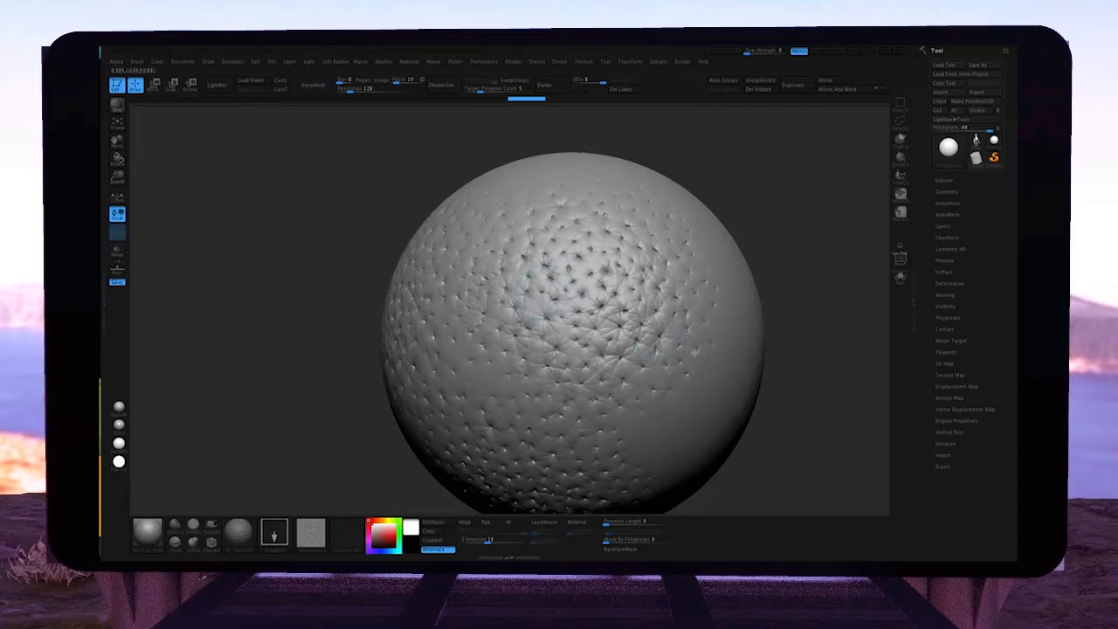
pyautogui.moveTo(789, 413)
pyautogui.mouseDown()
pyautogui.moveTo(813, 425)
pyautogui.moveTo(776, 414)
pyautogui.moveTo(761, 429)
pyautogui.mouseUp()
# Load the fine wrinkles brush and spray fine skin lines over the smooth area between the pores and the pore patches.
pyautogui.click(217, 85)
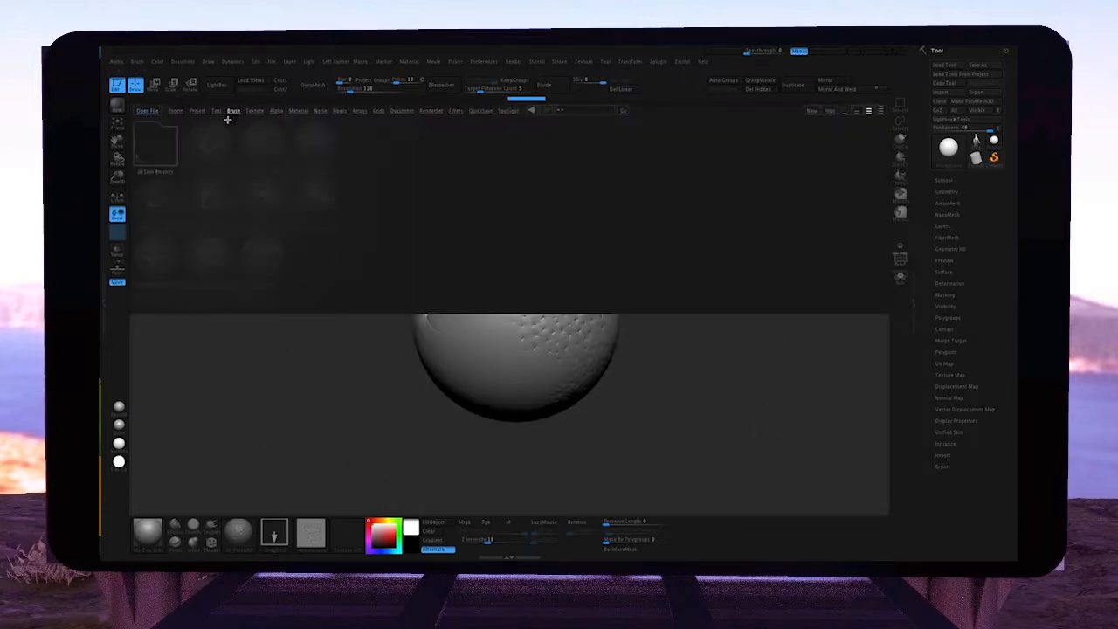
pyautogui.doubleClick(161, 261)
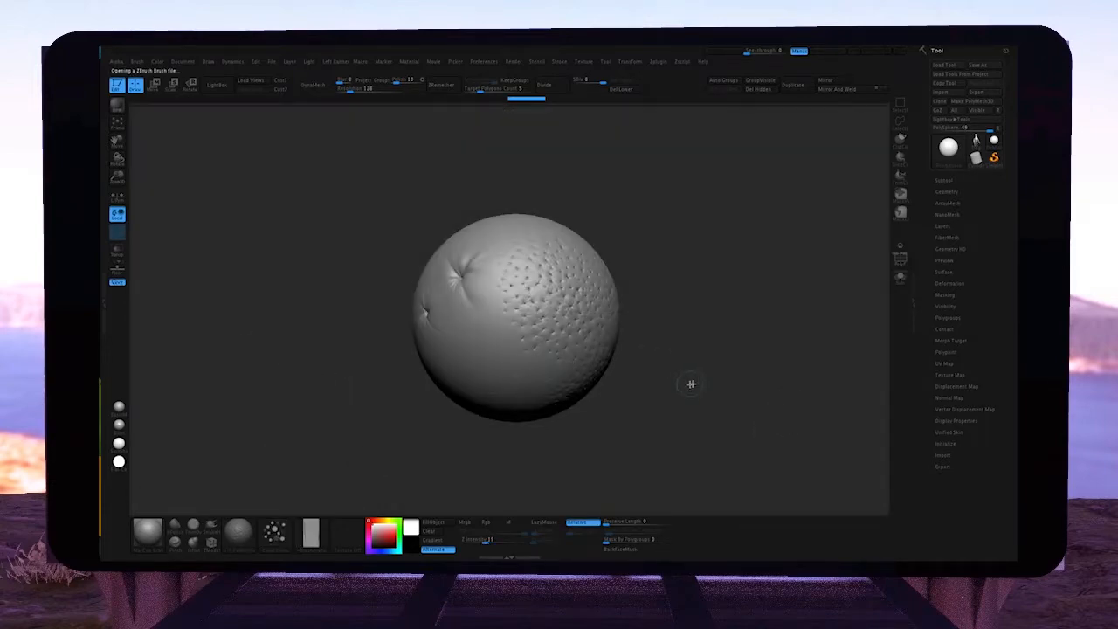
pyautogui.moveTo(690, 384)
pyautogui.mouseDown()
pyautogui.moveTo(702, 408)
pyautogui.moveTo(647, 343)
pyautogui.moveTo(701, 370)
pyautogui.moveTo(614, 365)
pyautogui.mouseUp()
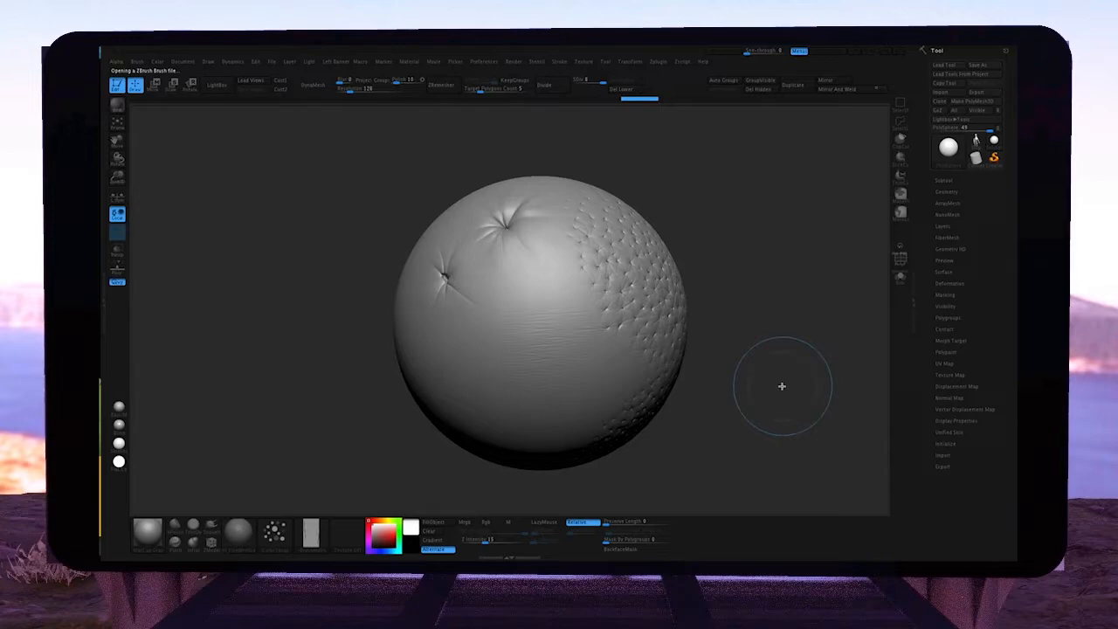
pyautogui.moveTo(794, 419)
pyautogui.mouseDown()
pyautogui.moveTo(763, 449)
pyautogui.moveTo(696, 439)
pyautogui.moveTo(780, 429)
pyautogui.moveTo(764, 399)
pyautogui.mouseUp()
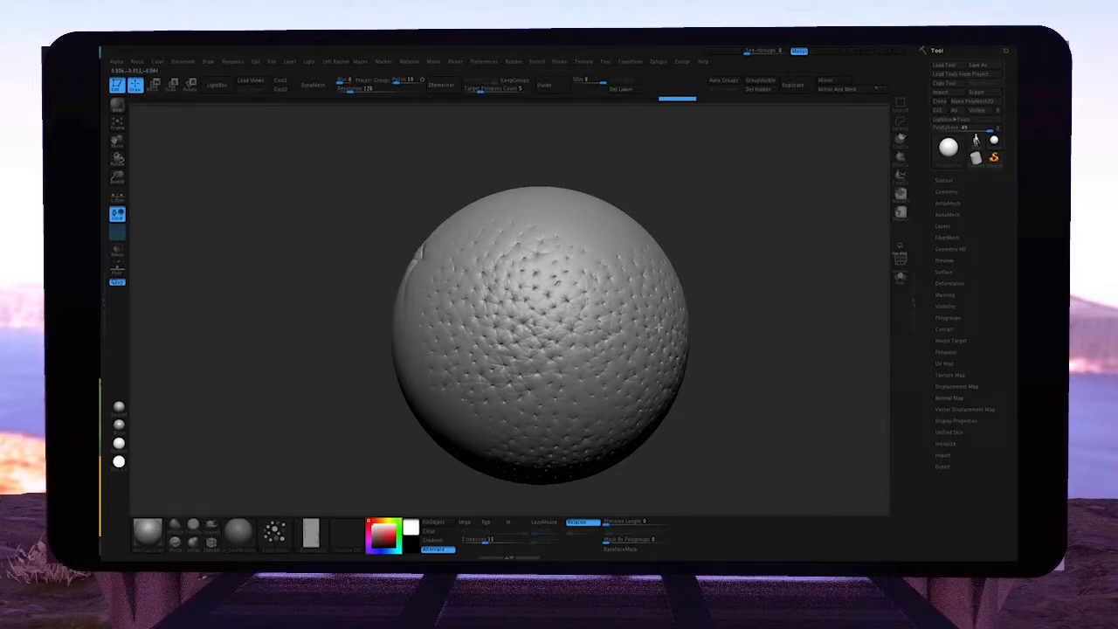
pyautogui.moveTo(734, 346); pyautogui.dragTo(732, 306)
pyautogui.moveTo(751, 384); pyautogui.dragTo(711, 327)
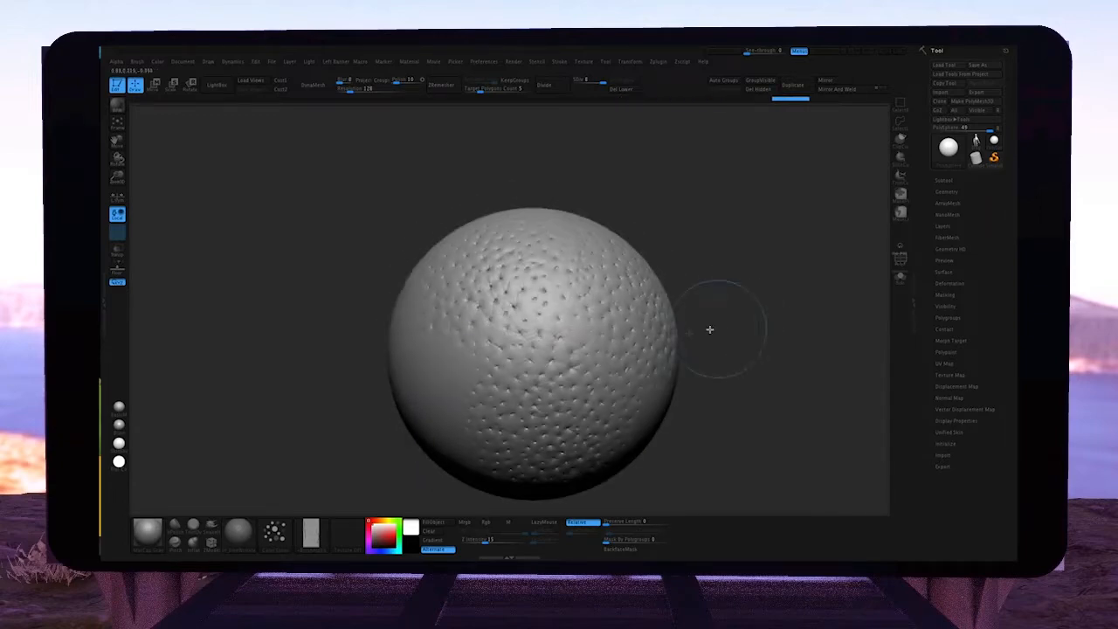
pyautogui.moveTo(736, 372); pyautogui.dragTo(722, 477)
pyautogui.keyDown('alt'); pyautogui.moveTo(787, 340); pyautogui.dragTo(581, 404); pyautogui.keyUp('alt')
pyautogui.moveTo(759, 376)
pyautogui.keyDown('alt'); pyautogui.mouseDown()
pyautogui.moveTo(584, 316)
pyautogui.moveTo(509, 344)
pyautogui.moveTo(462, 399)
pyautogui.moveTo(599, 368)
pyautogui.mouseUp(); pyautogui.keyUp('alt')
pyautogui.press('s')
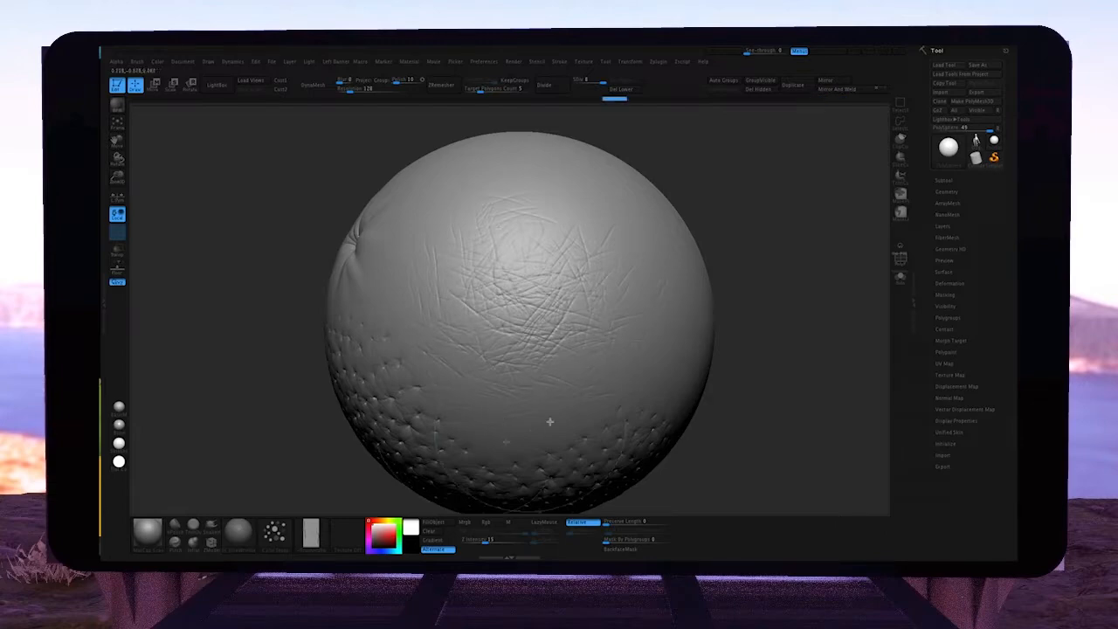
# Brush crossing fine wrinkle lines over another smooth side of the sphere.
pyautogui.moveTo(791, 424); pyautogui.dragTo(751, 445)
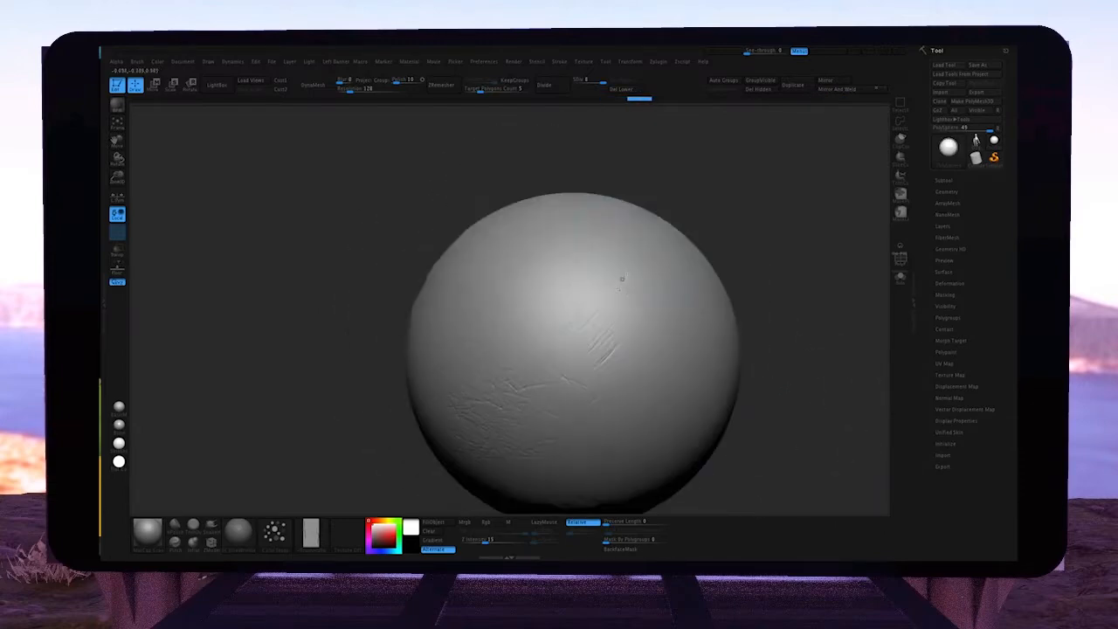
pyautogui.moveTo(621, 279)
pyautogui.mouseDown()
pyautogui.moveTo(534, 368)
pyautogui.moveTo(608, 236)
pyautogui.mouseUp()
pyautogui.moveTo(476, 360)
pyautogui.mouseDown()
pyautogui.moveTo(565, 237)
pyautogui.moveTo(532, 343)
pyautogui.mouseUp()
pyautogui.moveTo(605, 307); pyautogui.dragTo(661, 314)
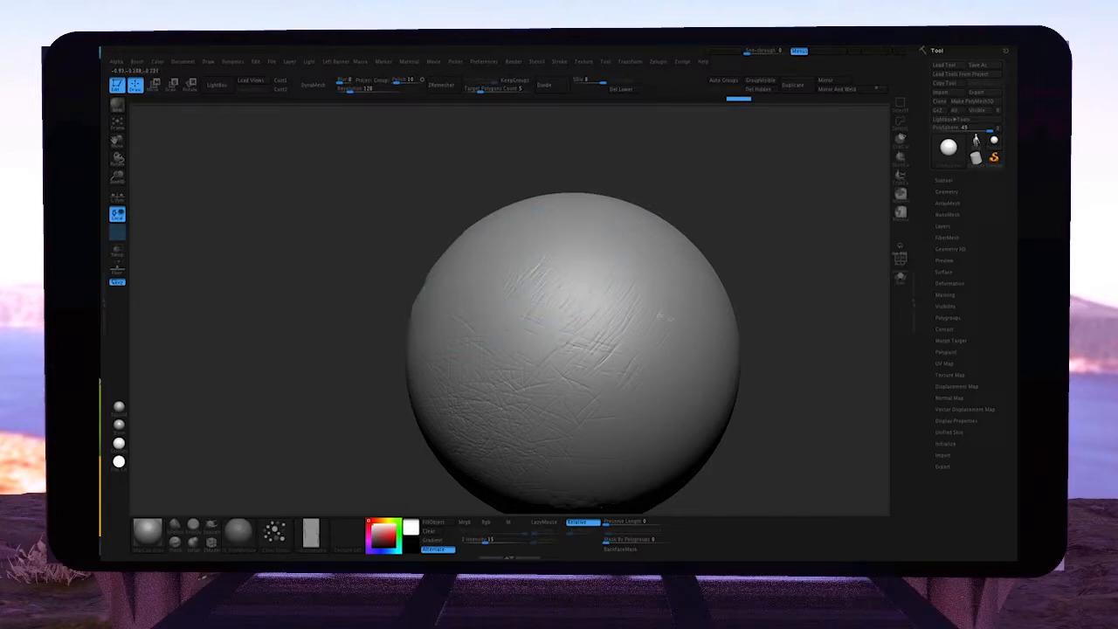
pyautogui.moveTo(521, 242); pyautogui.dragTo(569, 254)
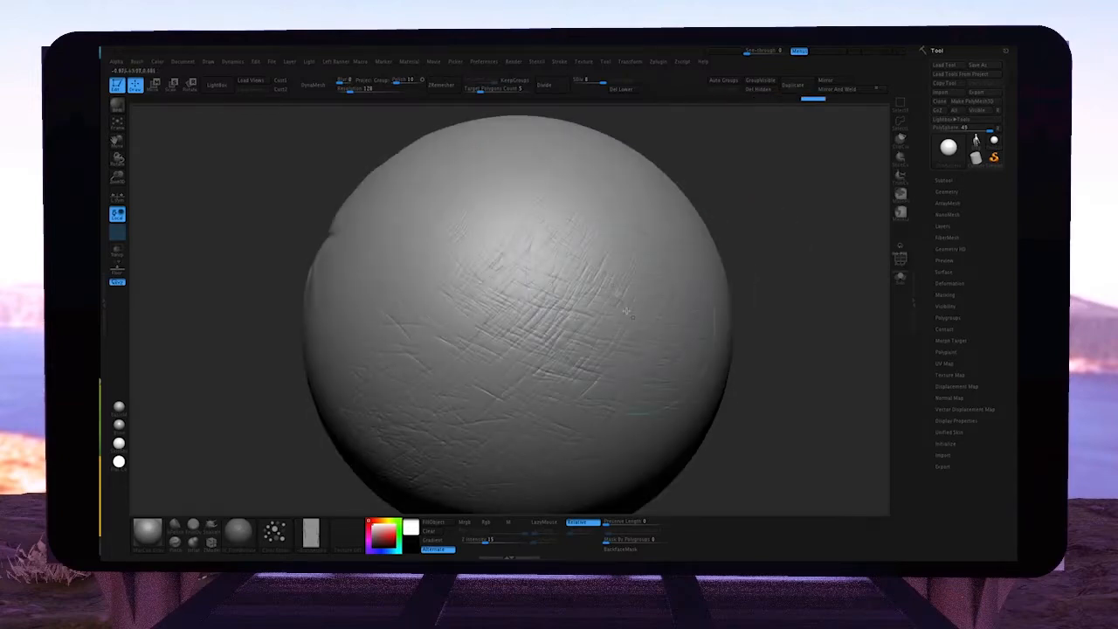
# Step down one subdivision level, load the skin surface brush, and brush subtle unevenness onto a smooth area of the sphere.
pyautogui.press('shift')
pyautogui.hotkey('shift', 'd')
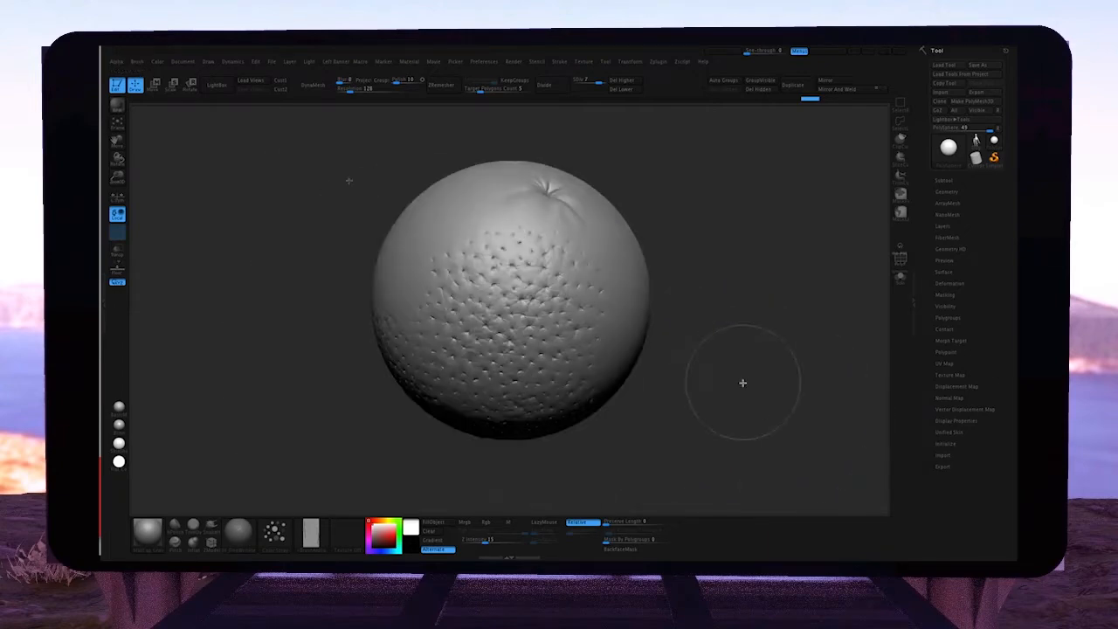
pyautogui.click(216, 84)
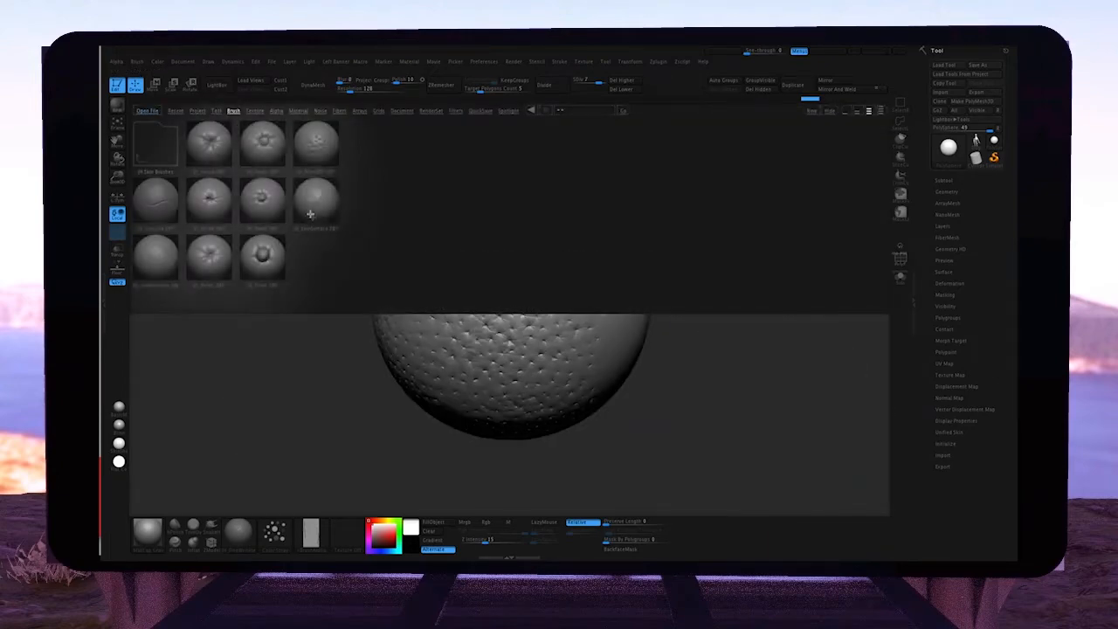
pyautogui.doubleClick(320, 253)
pyautogui.moveTo(779, 420); pyautogui.dragTo(741, 432)
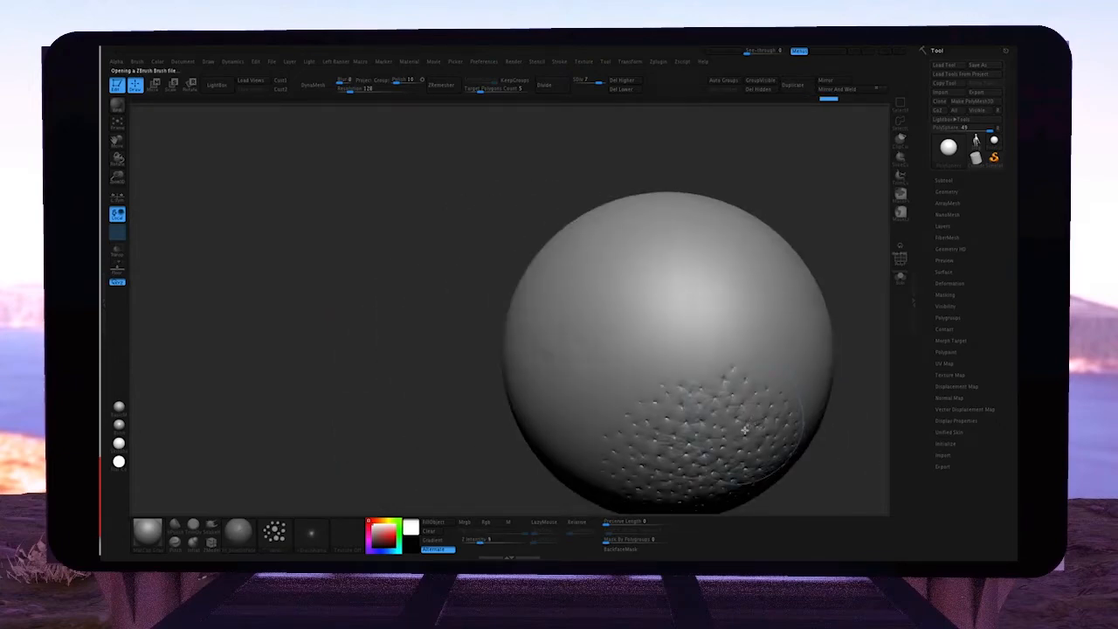
pyautogui.moveTo(509, 469); pyautogui.dragTo(704, 429)
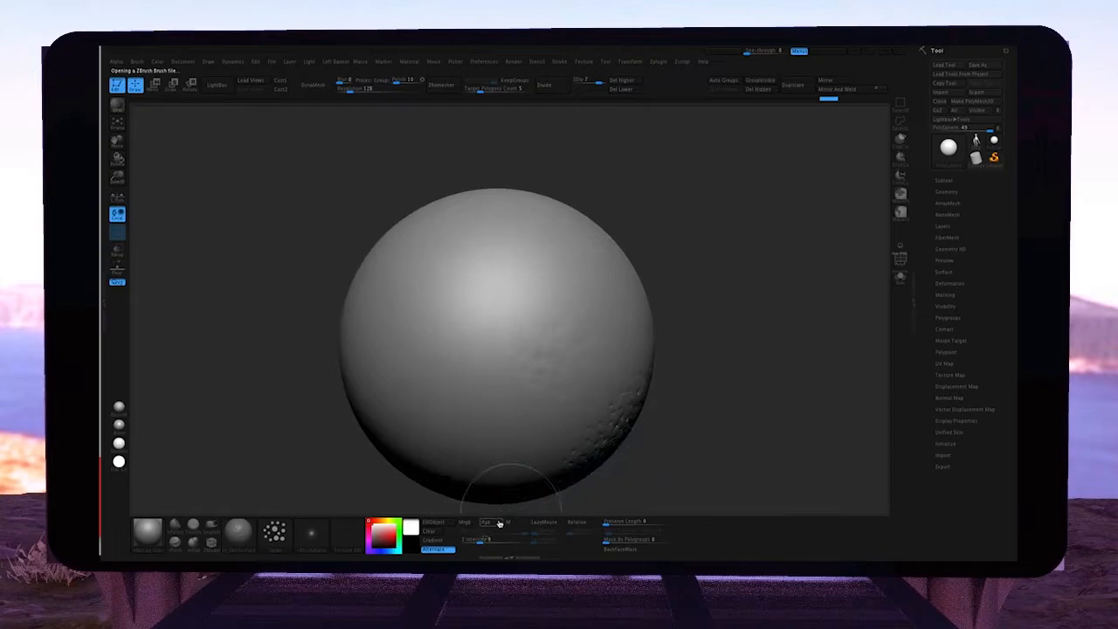
pyautogui.moveTo(707, 384); pyautogui.dragTo(696, 326)
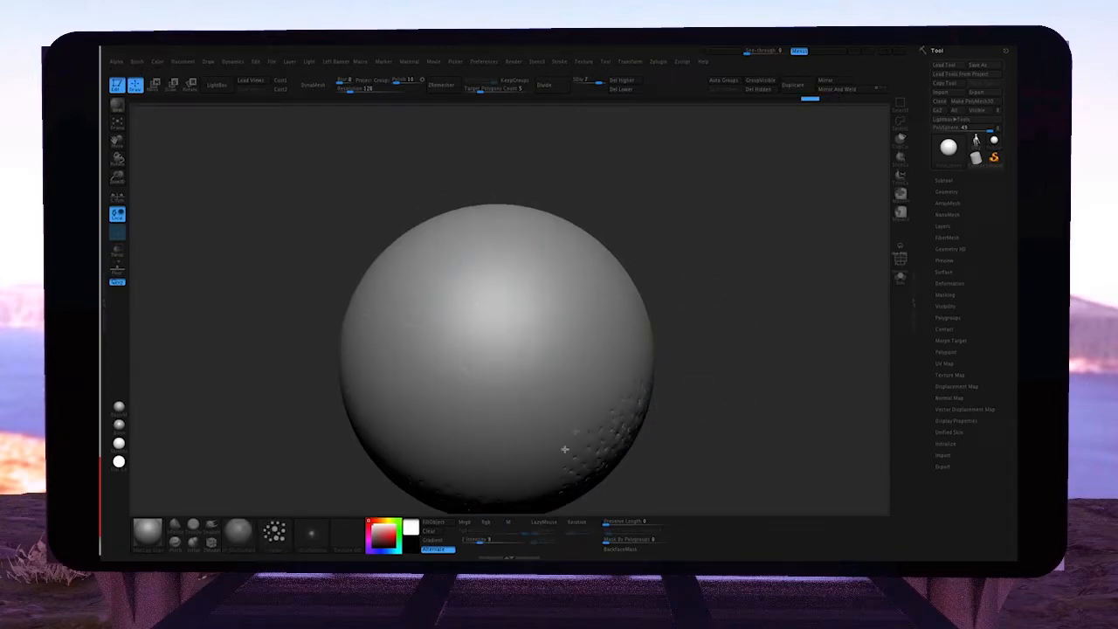
# Brush subtle surface unevenness over the pore-covered areas of the sphere, then step down one more subdivision level.
pyautogui.moveTo(564, 449); pyautogui.dragTo(743, 367)
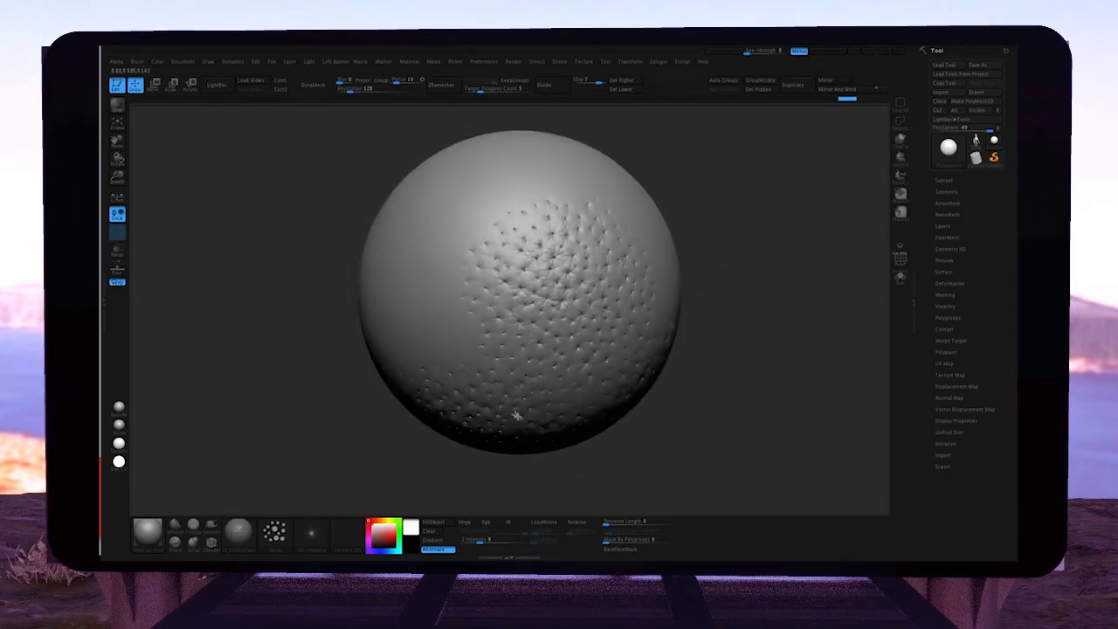
pyautogui.moveTo(698, 337); pyautogui.dragTo(754, 361)
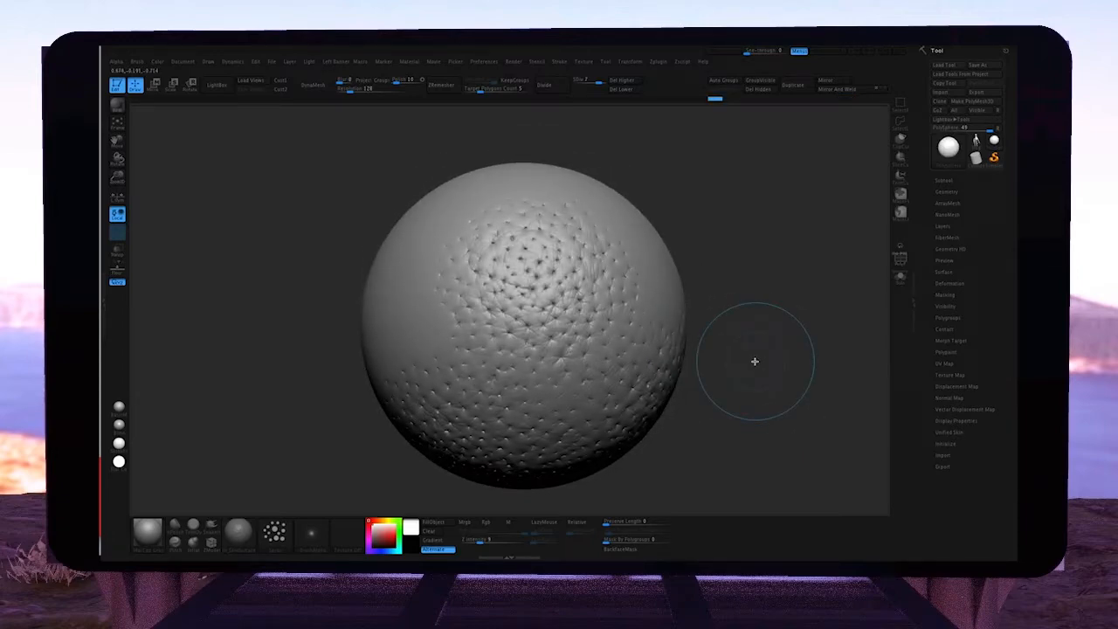
pyautogui.moveTo(748, 394); pyautogui.dragTo(734, 437)
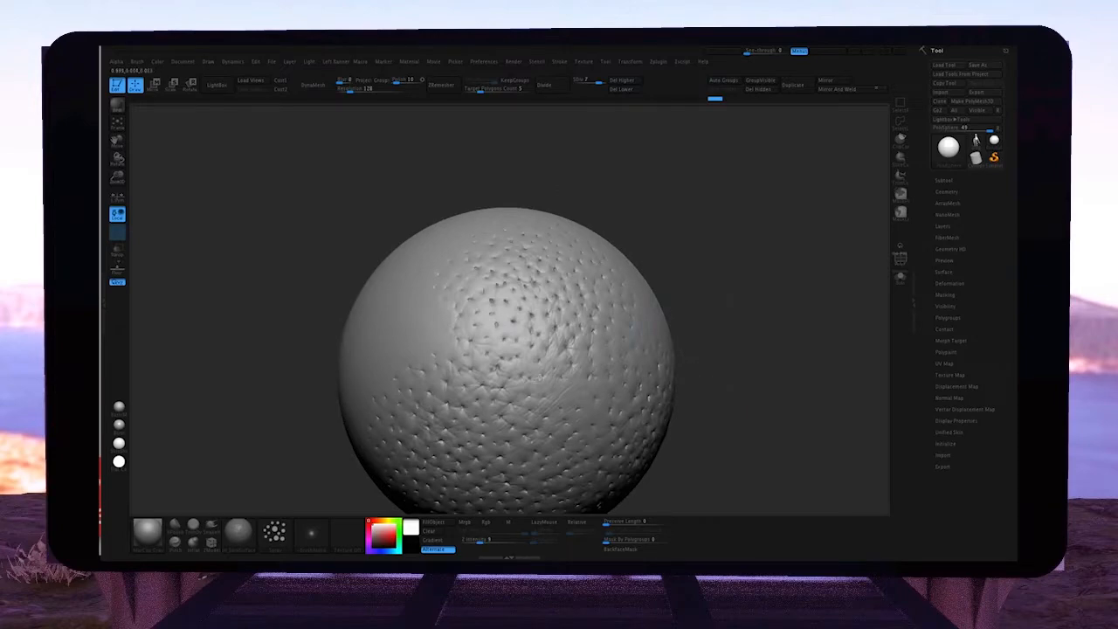
pyautogui.moveTo(721, 393); pyautogui.dragTo(670, 347)
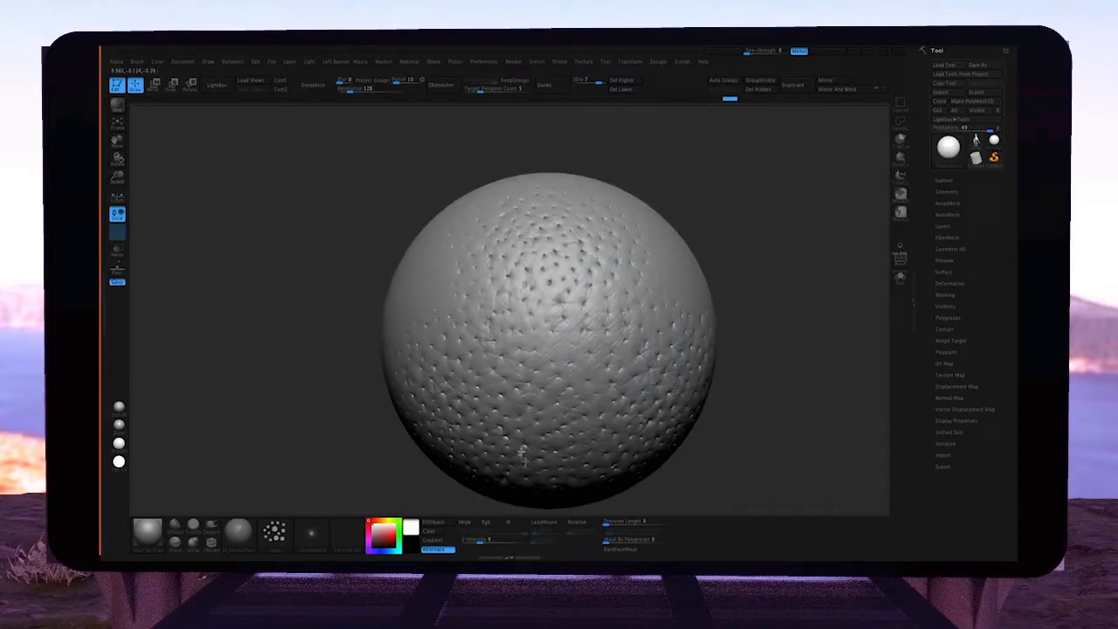
pyautogui.hotkey('shift', 'd')
pyautogui.moveTo(681, 355)
pyautogui.keyDown('ctrl'); pyautogui.mouseDown(button='right')
pyautogui.moveTo(706, 355)
pyautogui.moveTo(736, 379)
pyautogui.moveTo(737, 419)
pyautogui.moveTo(763, 407)
pyautogui.moveTo(739, 411)
pyautogui.moveTo(731, 374)
pyautogui.moveTo(741, 435)
pyautogui.moveTo(739, 407)
pyautogui.moveTo(743, 414)
pyautogui.mouseUp(button='right'); pyautogui.keyUp('ctrl')
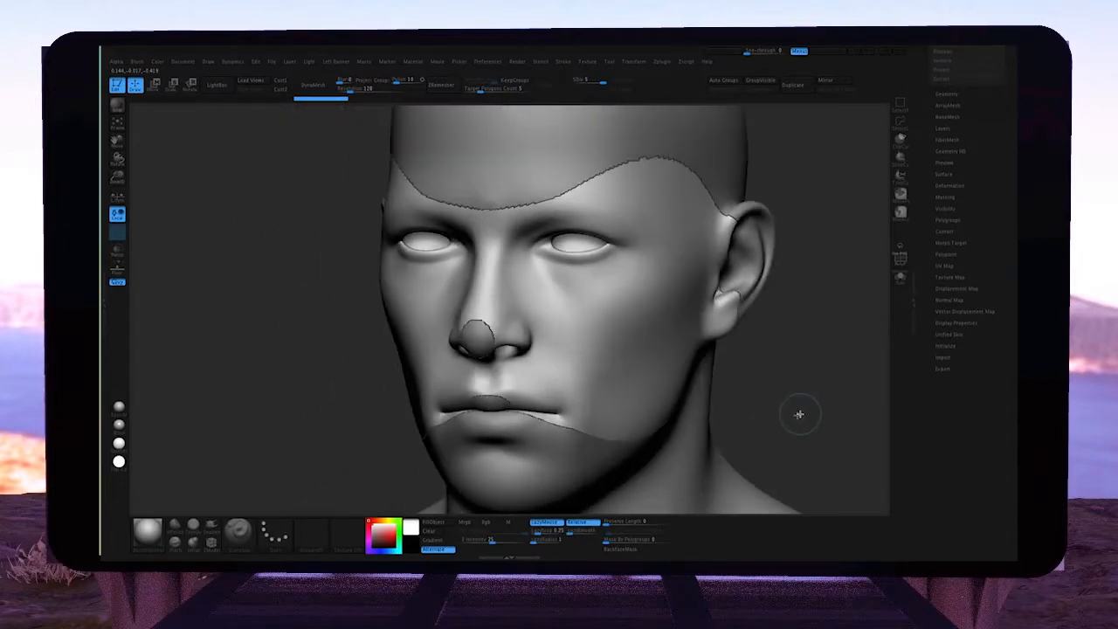
# Create surface noise from a skin alpha for the unmasked face area, and adjust its strength and alpha scale for small skin bumps.
pyautogui.click(943, 175)
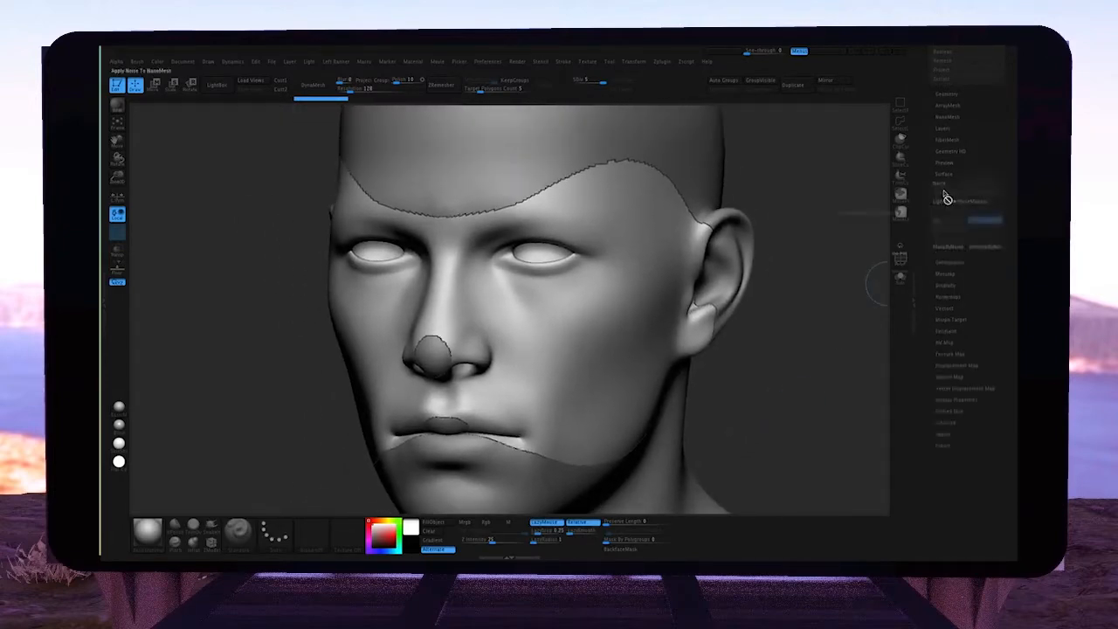
pyautogui.click(944, 191)
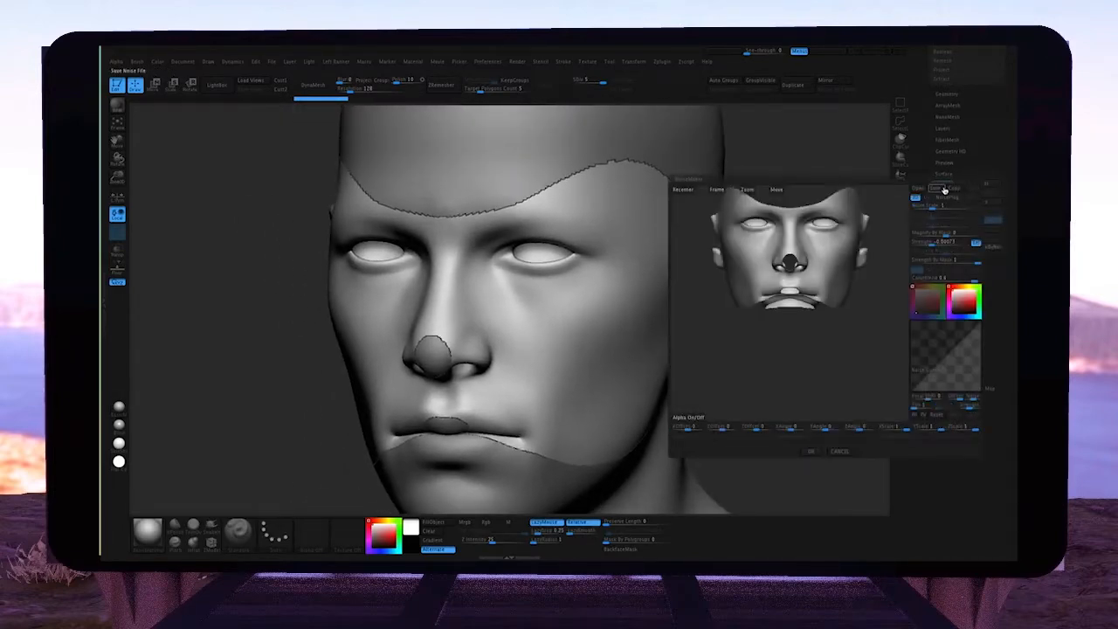
pyautogui.moveTo(852, 366); pyautogui.dragTo(781, 376)
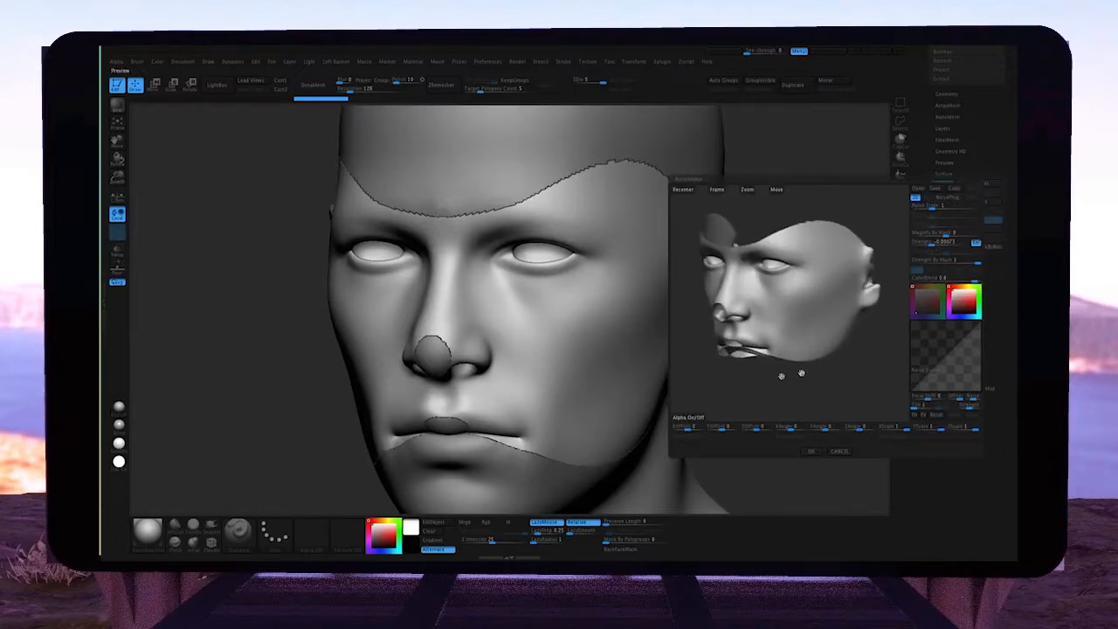
pyautogui.click(685, 420)
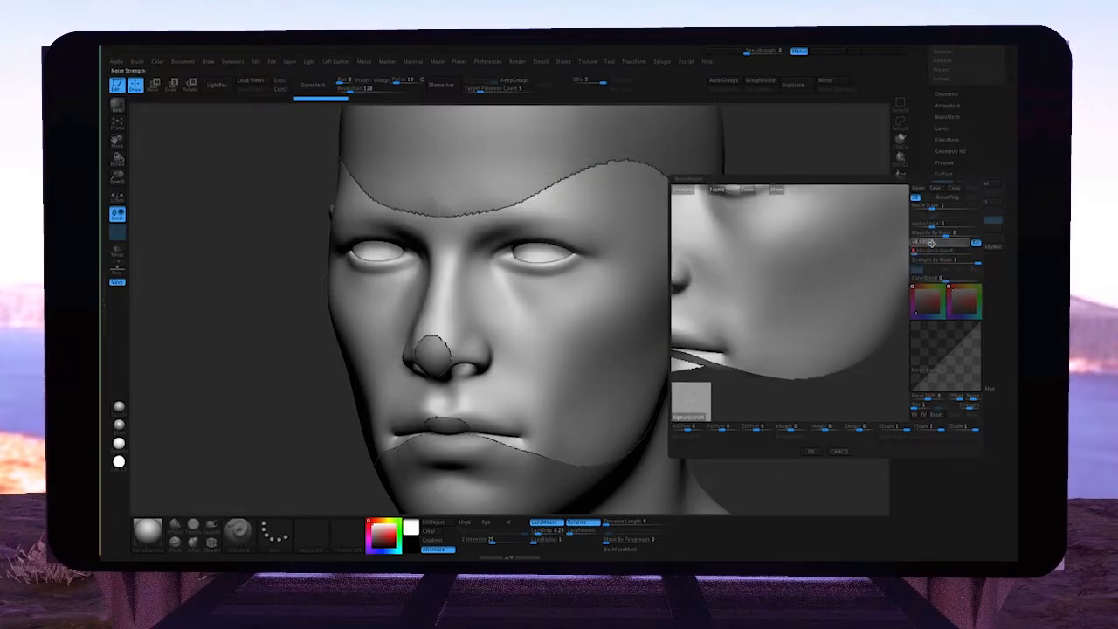
pyautogui.moveTo(931, 243); pyautogui.dragTo(926, 224)
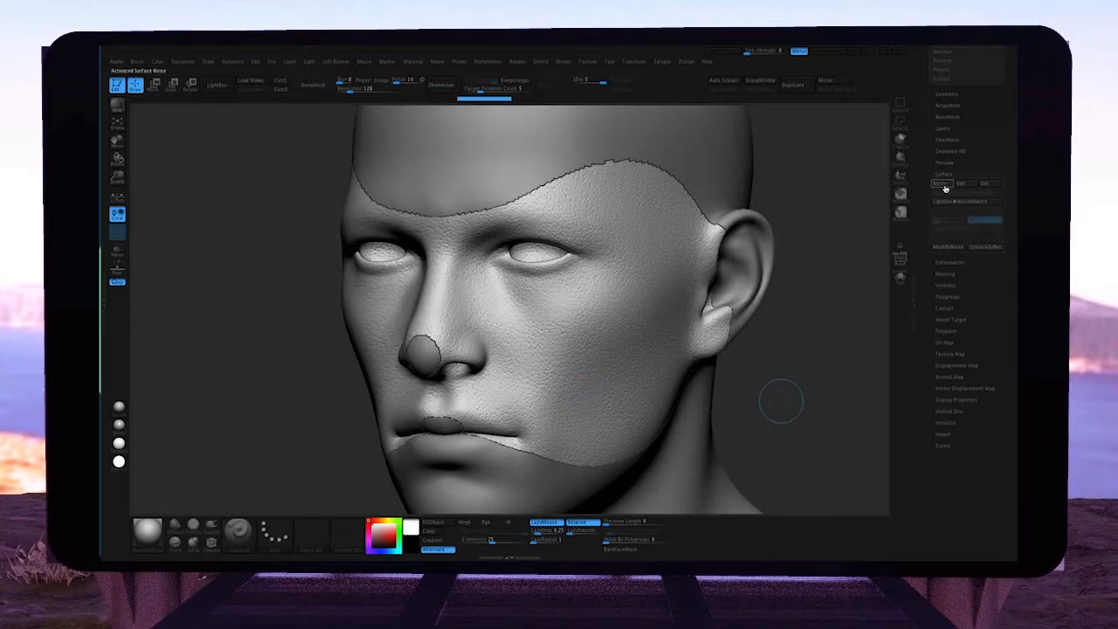
# Apply the surface noise to the face mesh and switch to the stored morph target to restore the smooth surface.
pyautogui.click(949, 227)
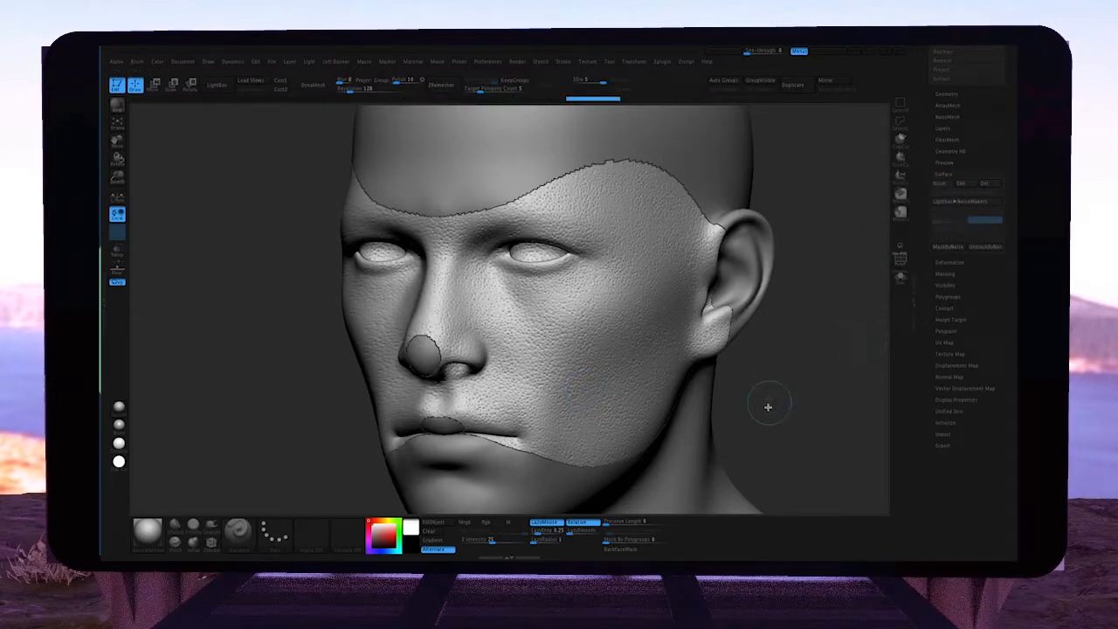
pyautogui.keyDown('alt'); pyautogui.moveTo(769, 404); pyautogui.dragTo(677, 336); pyautogui.keyUp('alt')
pyautogui.click(945, 321)
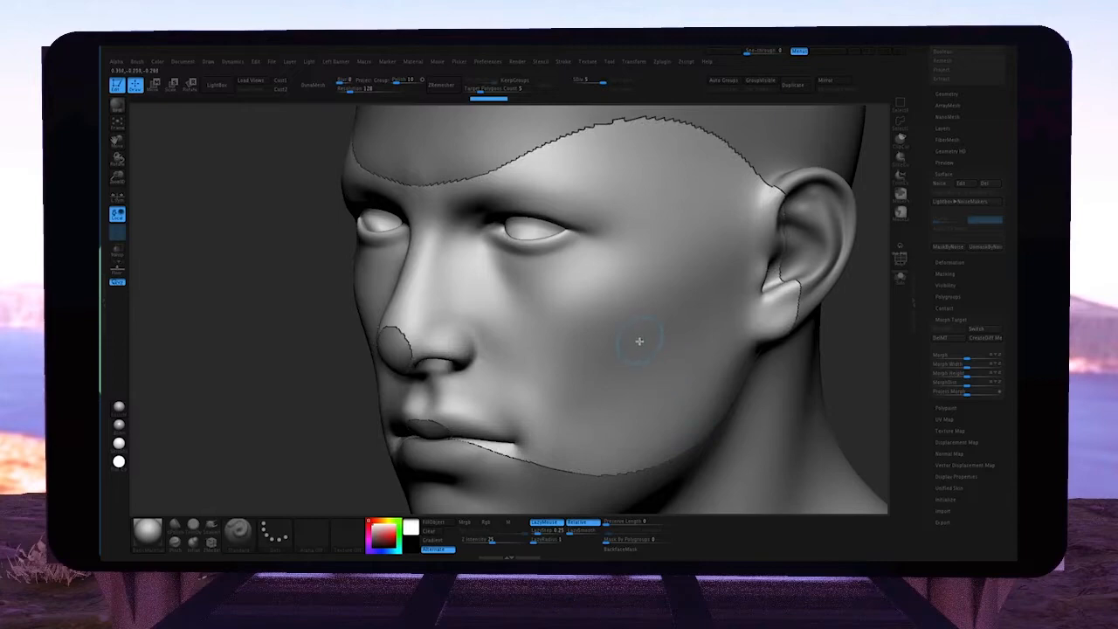
# Select the Morph brush, adjust its size, and paint the noise detail back onto the cheek beside the nose.
pyautogui.press('b')
pyautogui.press('m')
pyautogui.press('o')
pyautogui.moveTo(594, 344); pyautogui.dragTo(601, 322, button='right')
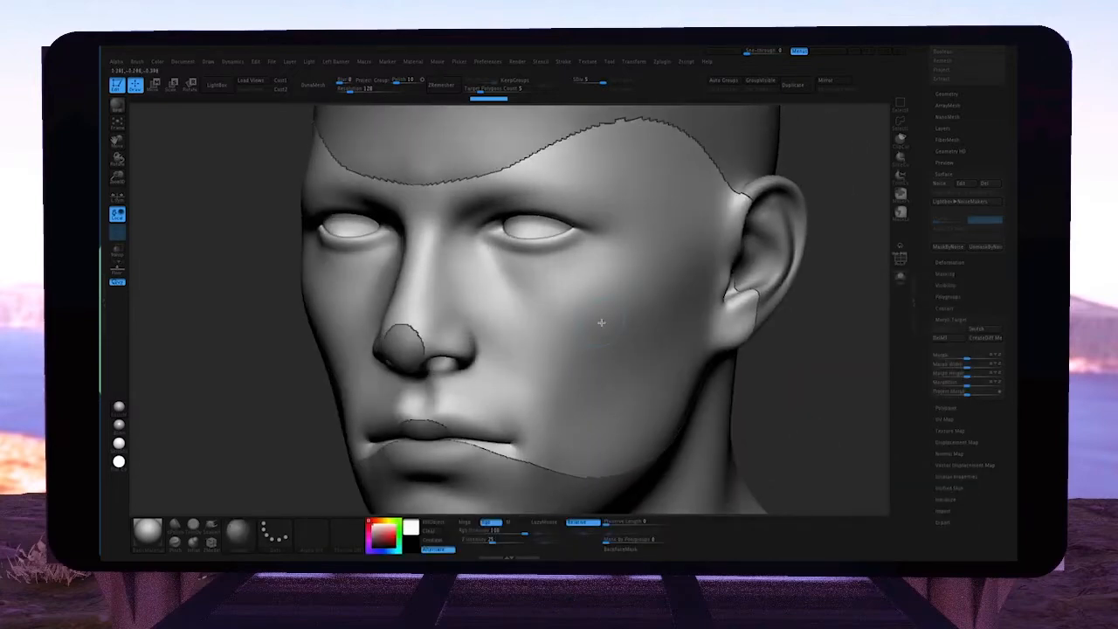
pyautogui.press('s')
pyautogui.click(536, 286)
pyautogui.press('s')
pyautogui.press('s')
pyautogui.click(467, 249)
pyautogui.click(446, 231)
pyautogui.press('s')
pyautogui.click(463, 264)
pyautogui.click(440, 283)
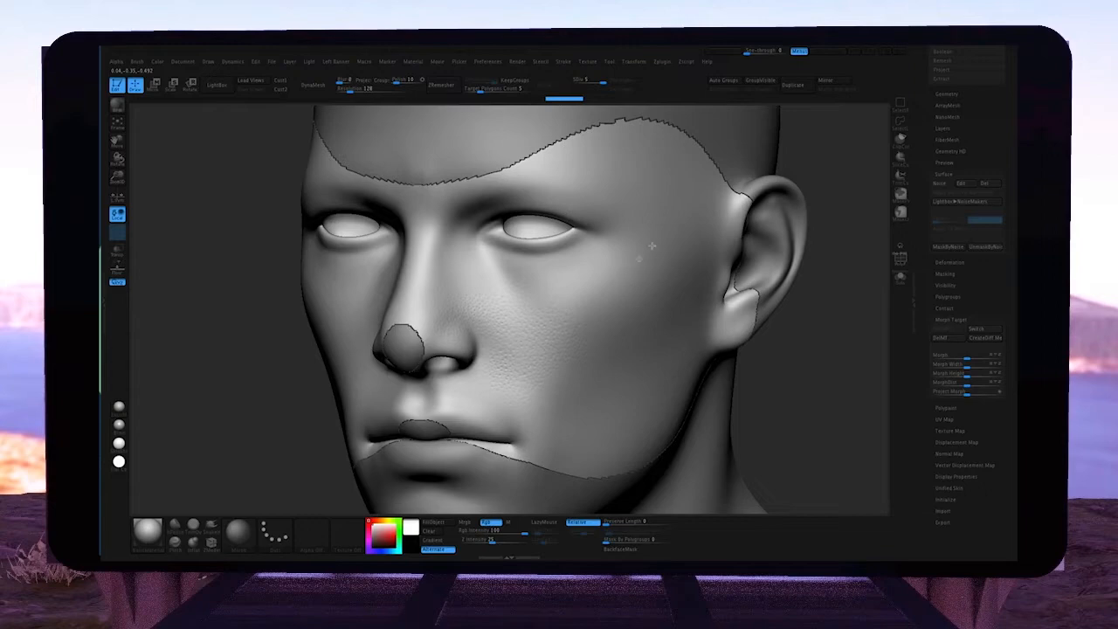
# Brush more of the noise detail over the cheek, temple and area beside the mouth with the Morph brush.
pyautogui.moveTo(615, 179); pyautogui.dragTo(594, 160, button='right')
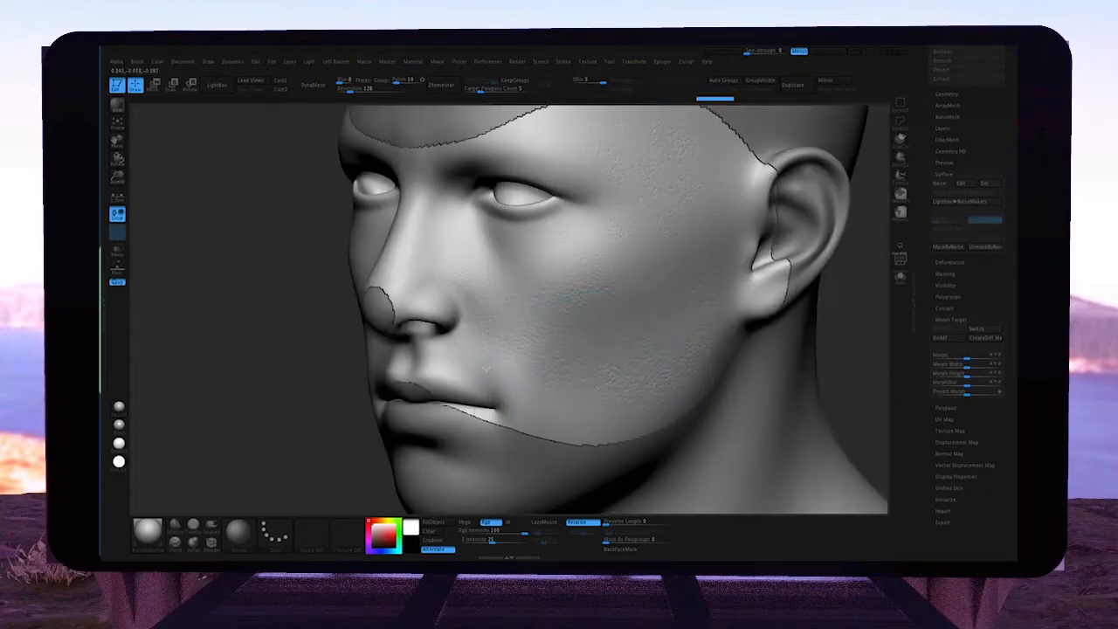
pyautogui.moveTo(472, 270); pyautogui.dragTo(516, 361)
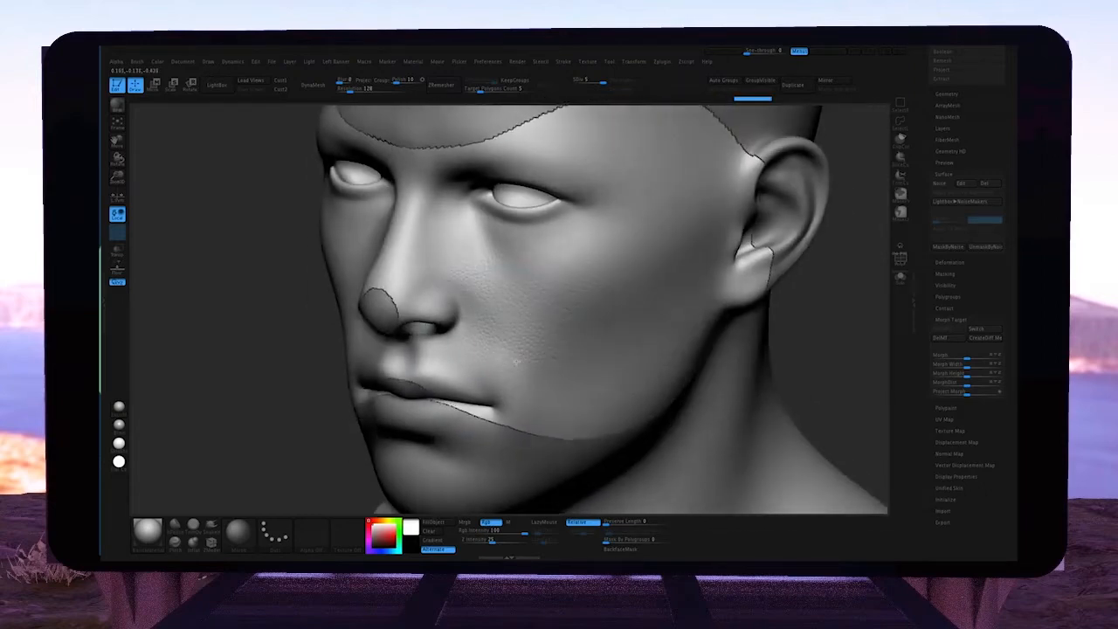
pyautogui.moveTo(516, 362)
pyautogui.mouseDown(button='right')
pyautogui.moveTo(506, 385)
pyautogui.moveTo(558, 375)
pyautogui.moveTo(502, 351)
pyautogui.mouseUp(button='right')
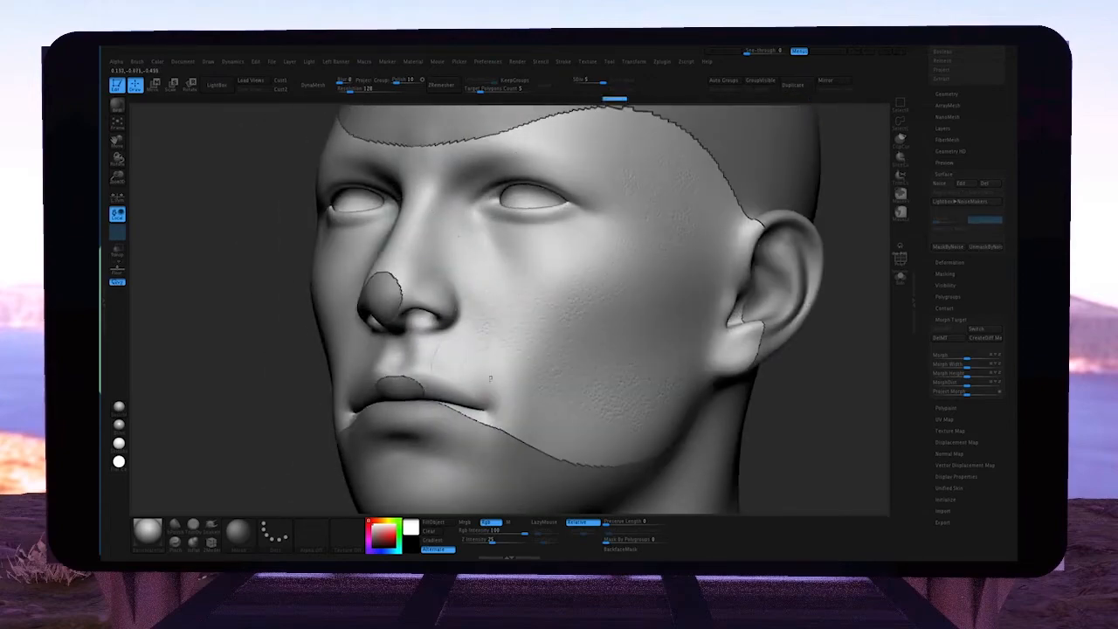
pyautogui.moveTo(490, 378)
pyautogui.mouseDown()
pyautogui.moveTo(603, 294)
pyautogui.moveTo(559, 350)
pyautogui.mouseUp()
pyautogui.keyDown('alt'); pyautogui.moveTo(549, 136); pyautogui.dragTo(550, 183, button='right'); pyautogui.keyUp('alt')
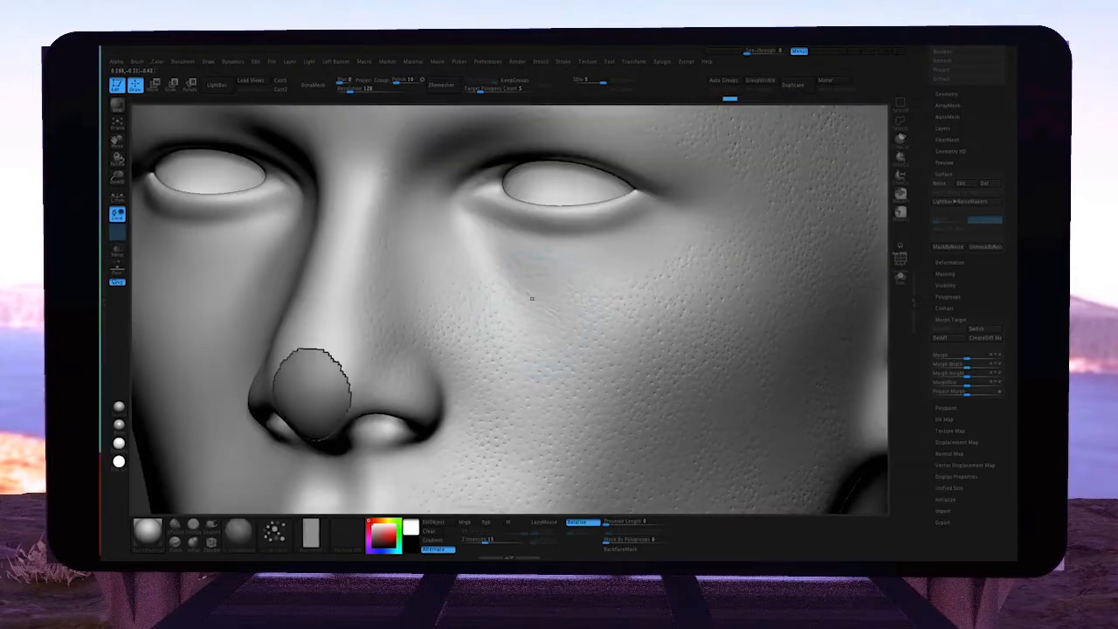
# Spray fine skin lines around the eye, then choose a freehand detail brush and draw creases beneath the lower eyelid.
pyautogui.click(679, 231)
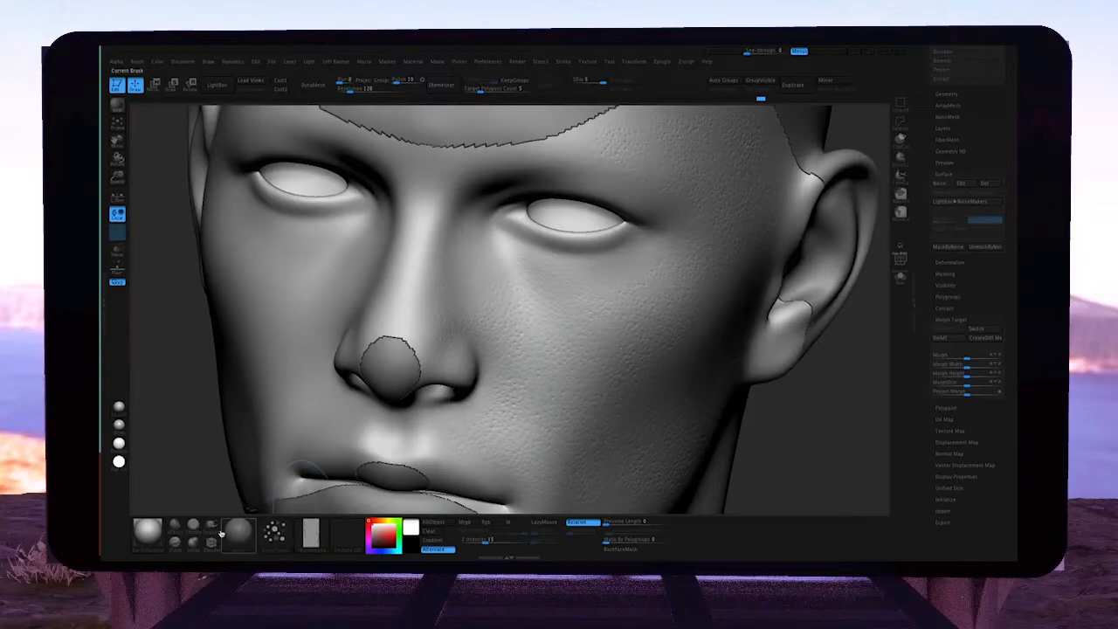
pyautogui.click(235, 532)
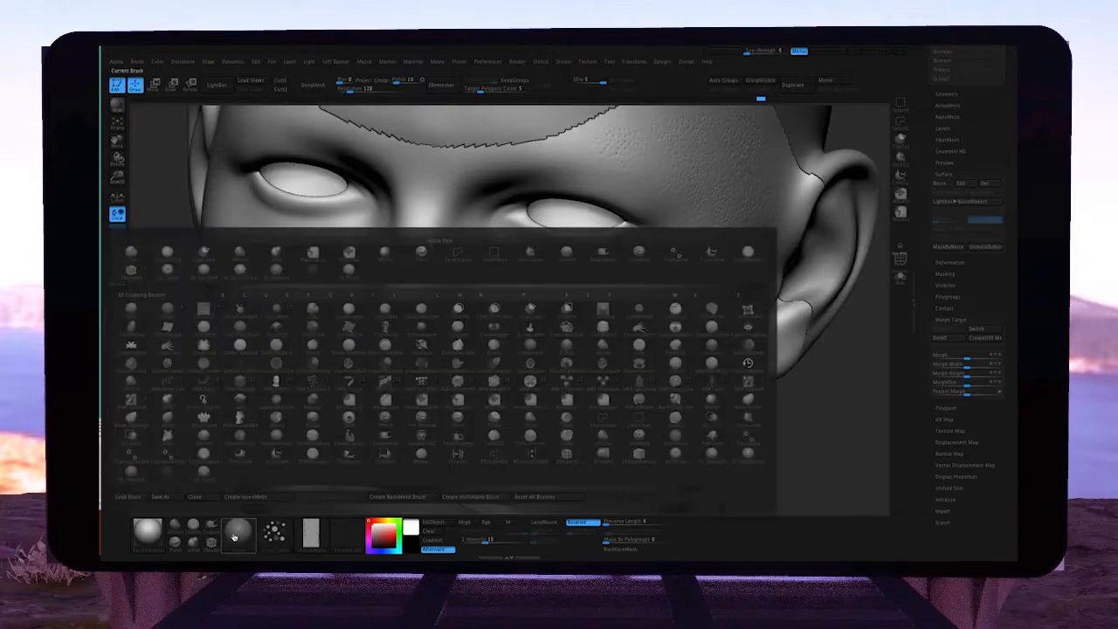
pyautogui.click(135, 472)
pyautogui.moveTo(583, 246)
pyautogui.keyDown('alt'); pyautogui.mouseDown(button='right')
pyautogui.moveTo(571, 293)
pyautogui.moveTo(497, 289)
pyautogui.mouseUp(button='right'); pyautogui.keyUp('alt')
pyautogui.moveTo(497, 289); pyautogui.dragTo(483, 297)
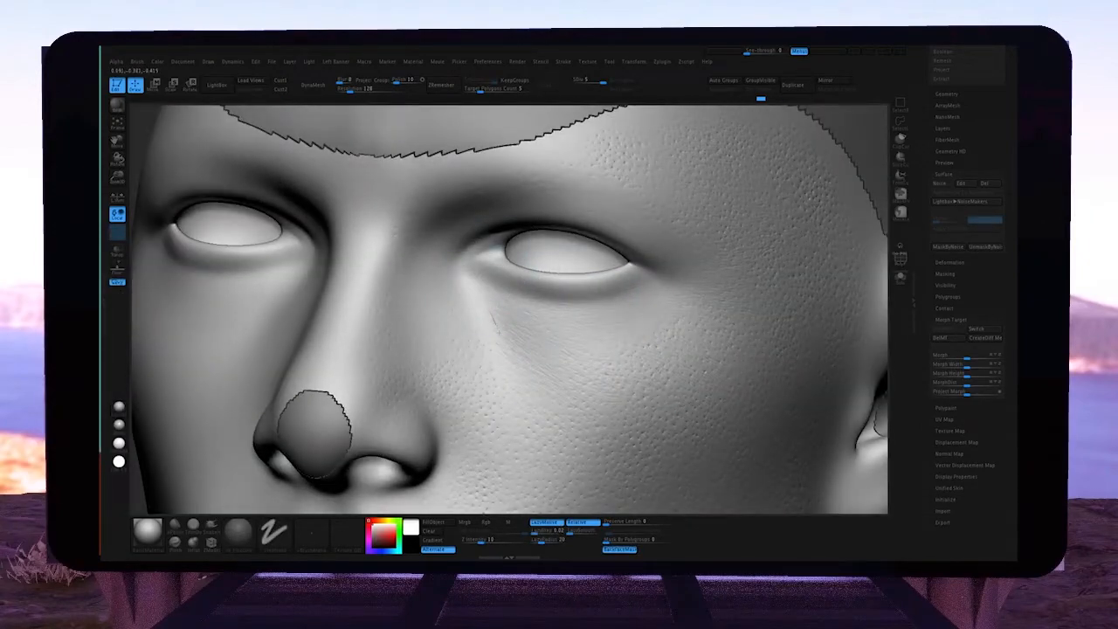
pyautogui.moveTo(524, 308); pyautogui.dragTo(491, 309, button='right')
pyautogui.moveTo(494, 339); pyautogui.dragTo(534, 299)
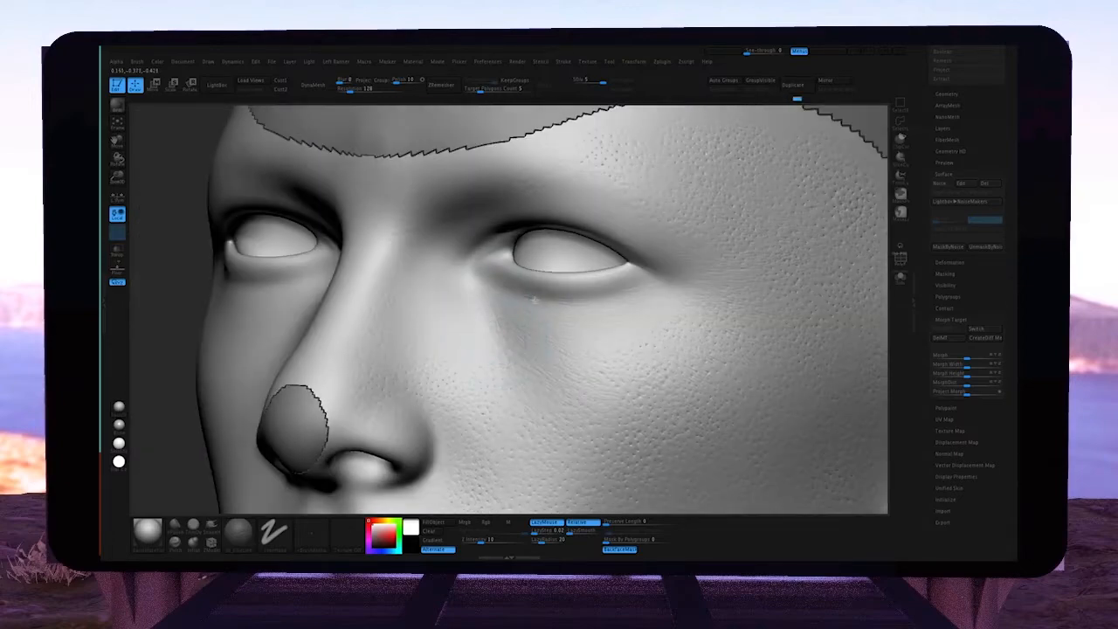
# Choose a custom spray skin brush and add fine HD detail over the cheek and side of the nose.
pyautogui.press('b')
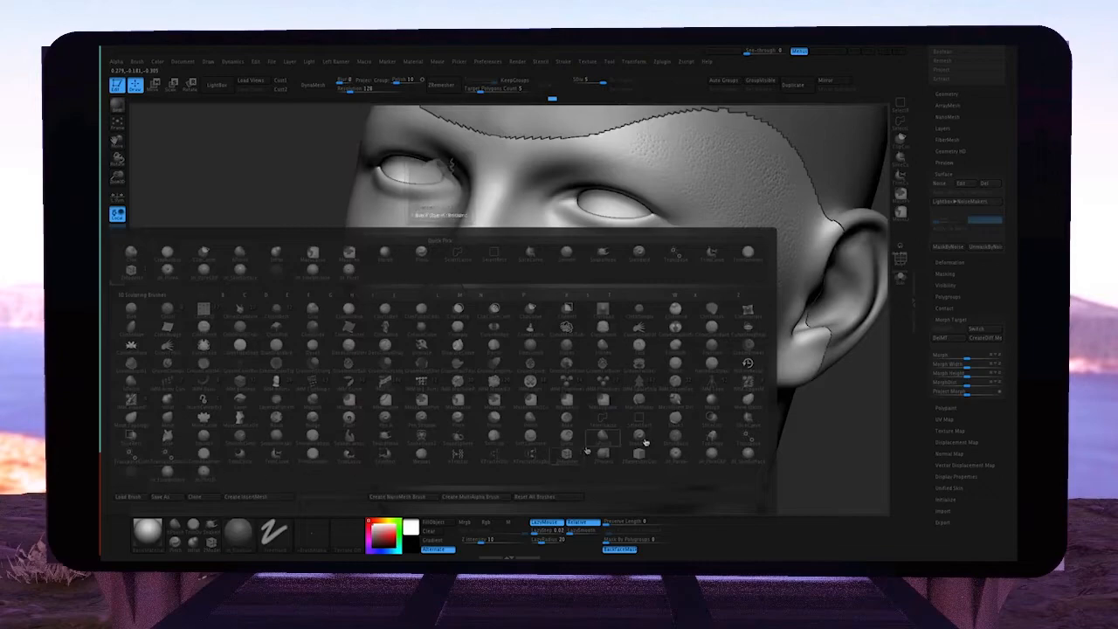
pyautogui.click(742, 458)
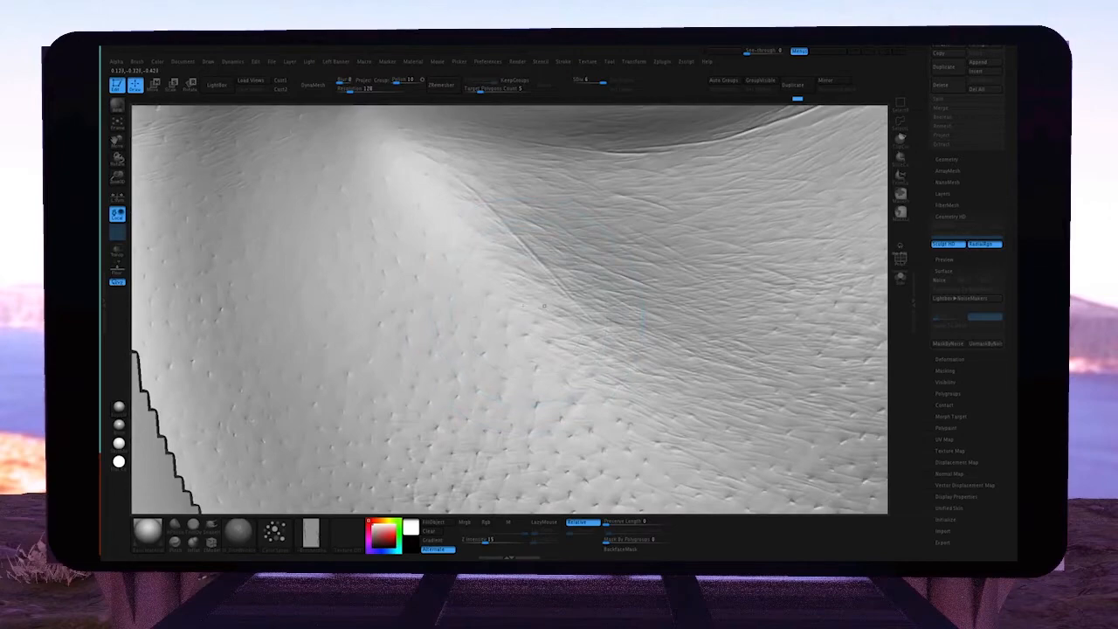
pyautogui.keyDown('ctrl'); pyautogui.moveTo(568, 329); pyautogui.dragTo(439, 337, button='right'); pyautogui.keyUp('ctrl')
pyautogui.moveTo(453, 272); pyautogui.dragTo(475, 197, button='right')
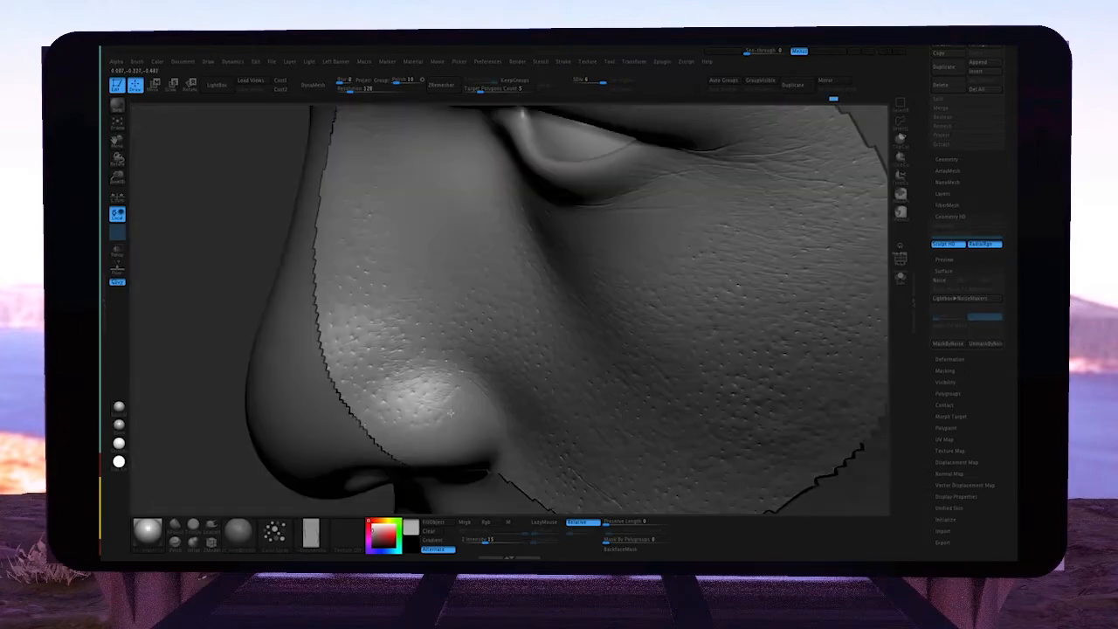
pyautogui.moveTo(462, 367); pyautogui.dragTo(411, 332, button='right')
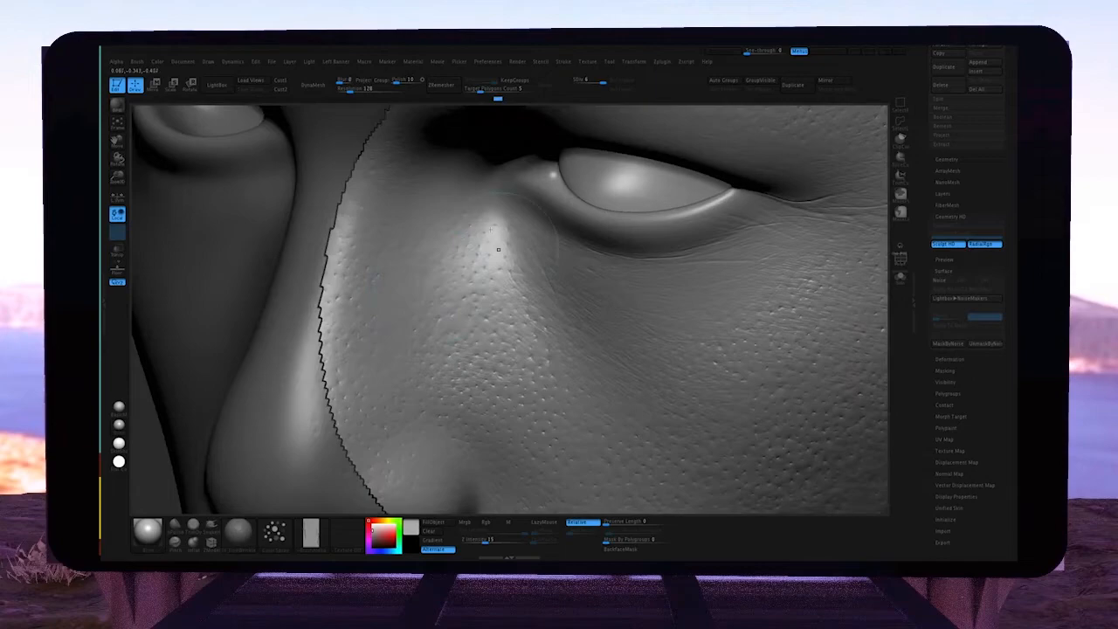
# Set the brush's Z Intensity to 12 and refine the skin detail across the cheek and around the outer eye corner.
pyautogui.click(486, 542)
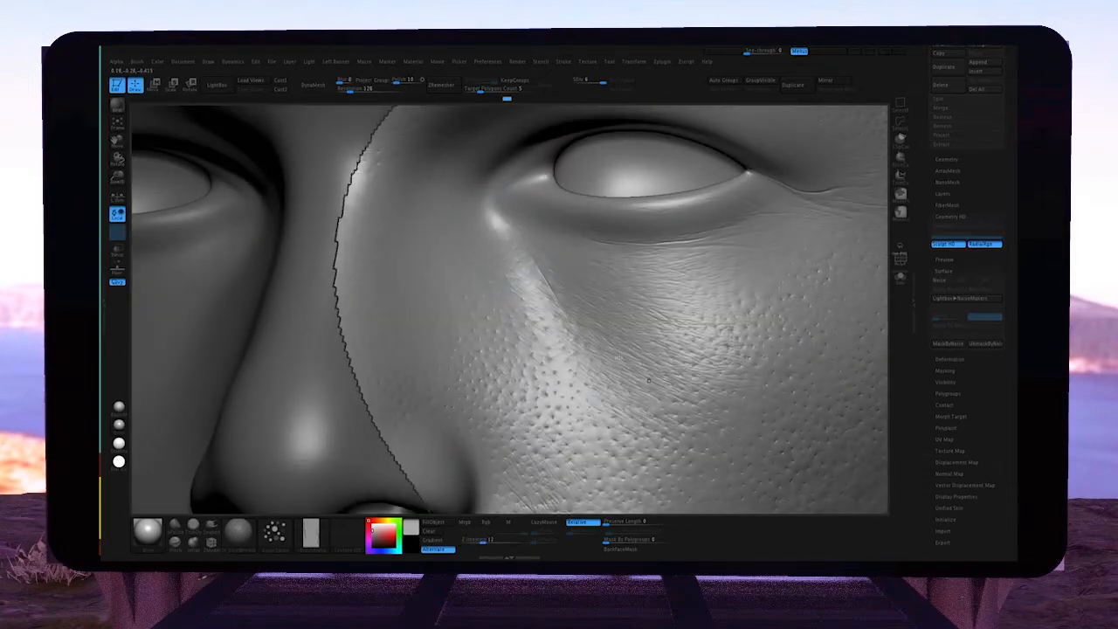
pyautogui.moveTo(649, 381); pyautogui.dragTo(530, 329, button='right')
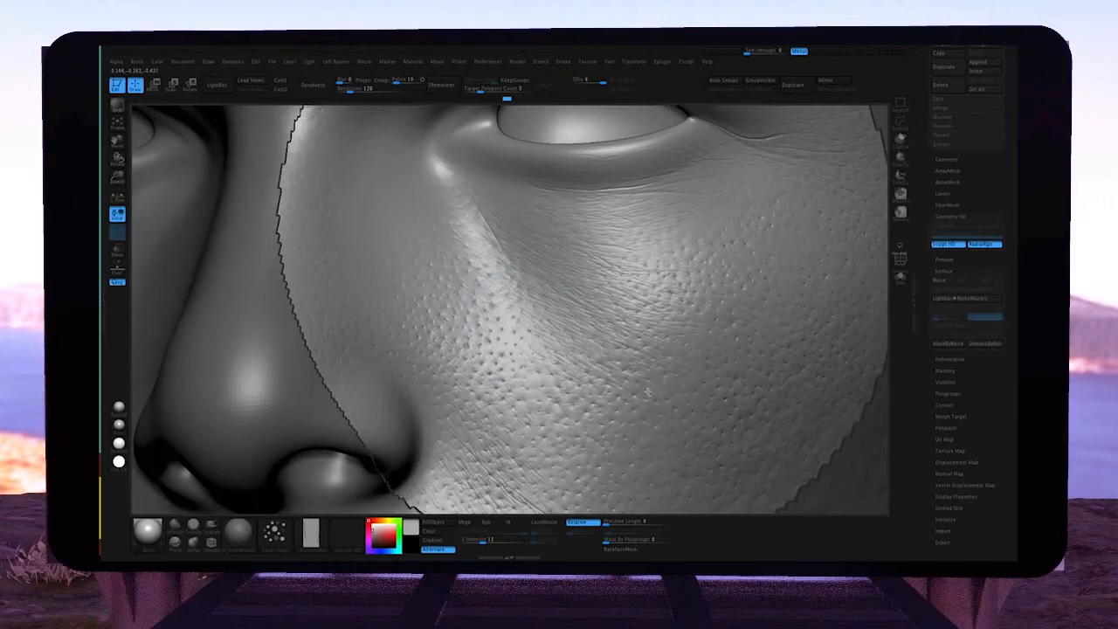
pyautogui.keyDown('alt'); pyautogui.moveTo(806, 144); pyautogui.dragTo(599, 317, button='right'); pyautogui.keyUp('alt')
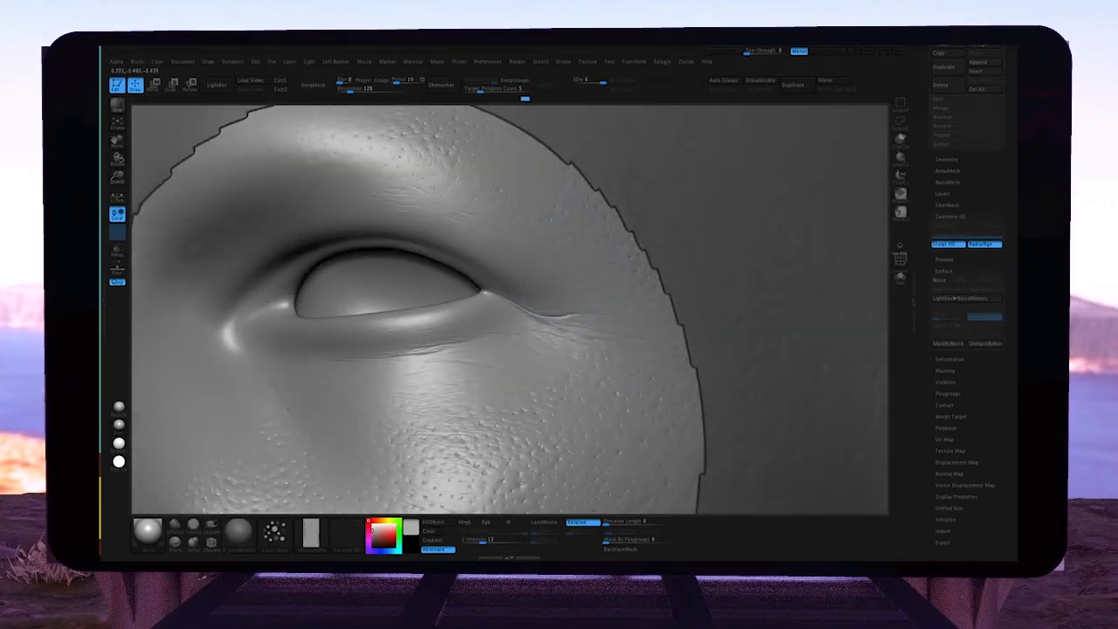
pyautogui.keyDown('alt'); pyautogui.moveTo(733, 508); pyautogui.dragTo(746, 347, button='right'); pyautogui.keyUp('alt')
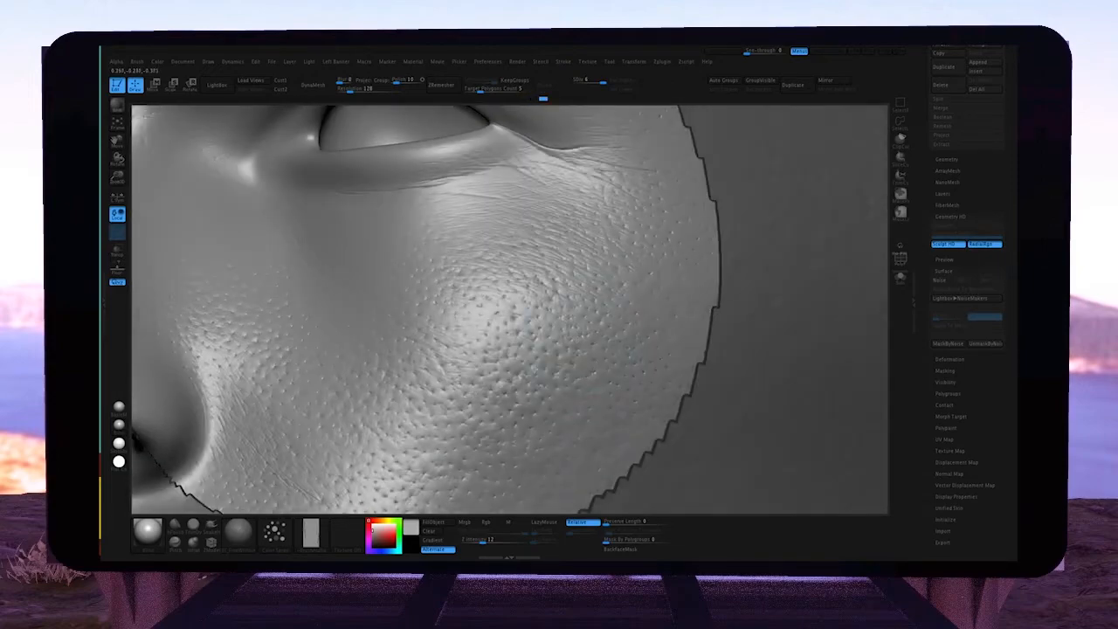
pyautogui.keyDown('alt'); pyautogui.moveTo(530, 317); pyautogui.dragTo(587, 319, button='right'); pyautogui.keyUp('alt')
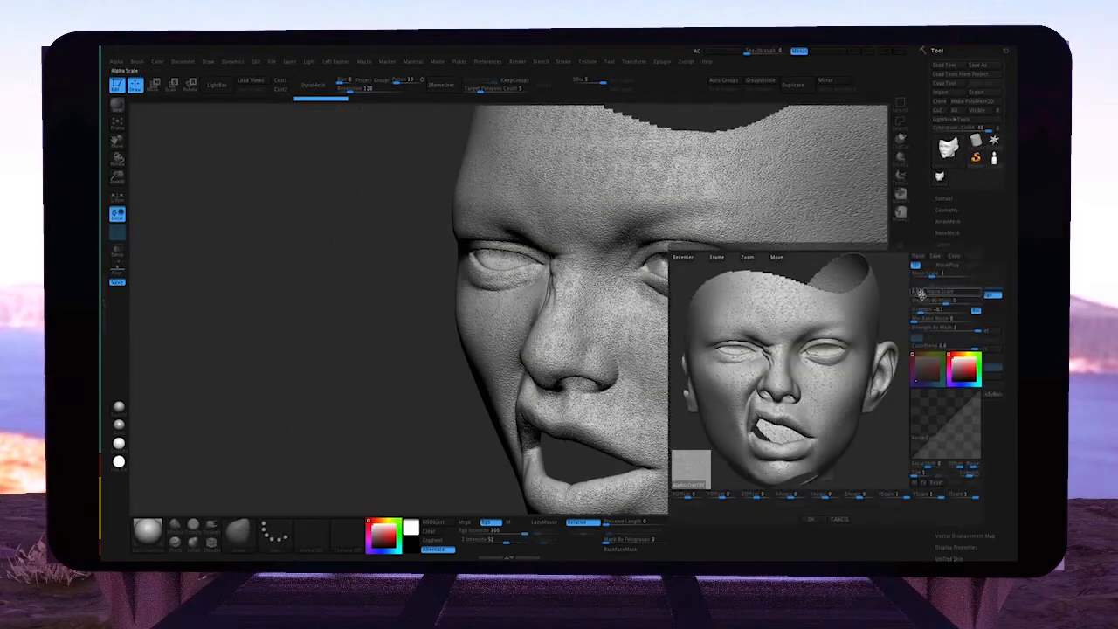
# Set the alpha scale of the surface noise on the grimacing head and accept the noise settings.
pyautogui.press('Return')
pyautogui.click(811, 518)
pyautogui.moveTo(806, 465); pyautogui.dragTo(742, 424, button='right')
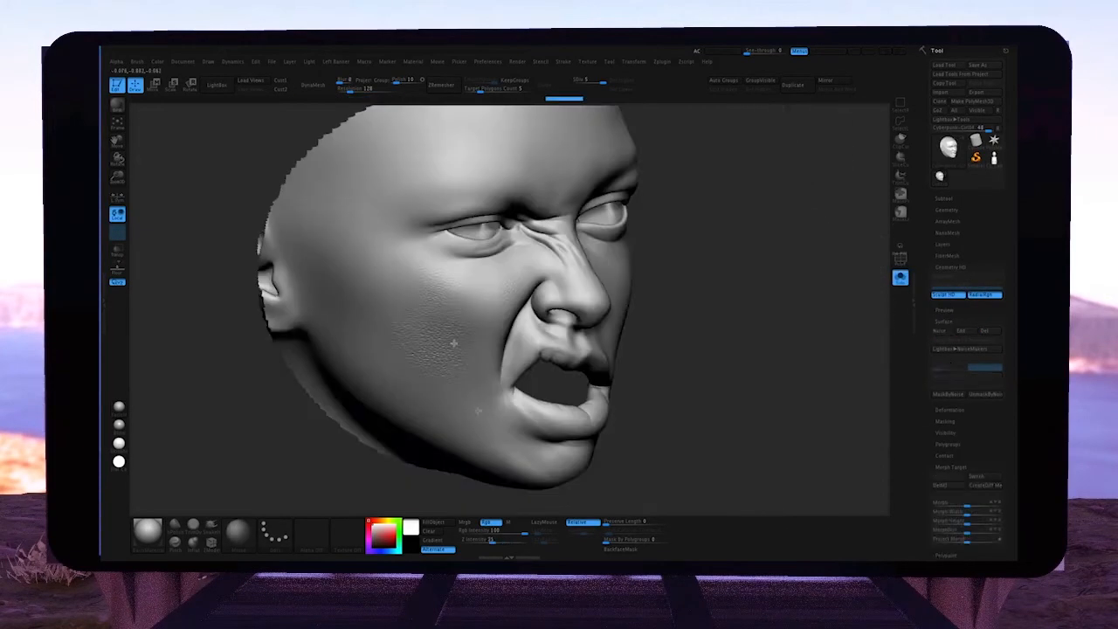
# Paint the noise detail onto the grimacing head's cheek and the area near its eye with the Morph brush.
pyautogui.moveTo(453, 344); pyautogui.dragTo(492, 337)
pyautogui.keyDown('alt'); pyautogui.moveTo(492, 336); pyautogui.dragTo(475, 432, button='right'); pyautogui.keyUp('alt')
pyautogui.moveTo(445, 215); pyautogui.dragTo(474, 218)
pyautogui.moveTo(475, 218)
pyautogui.mouseDown(button='right')
pyautogui.moveTo(530, 229)
pyautogui.moveTo(530, 309)
pyautogui.moveTo(603, 311)
pyautogui.mouseUp(button='right')
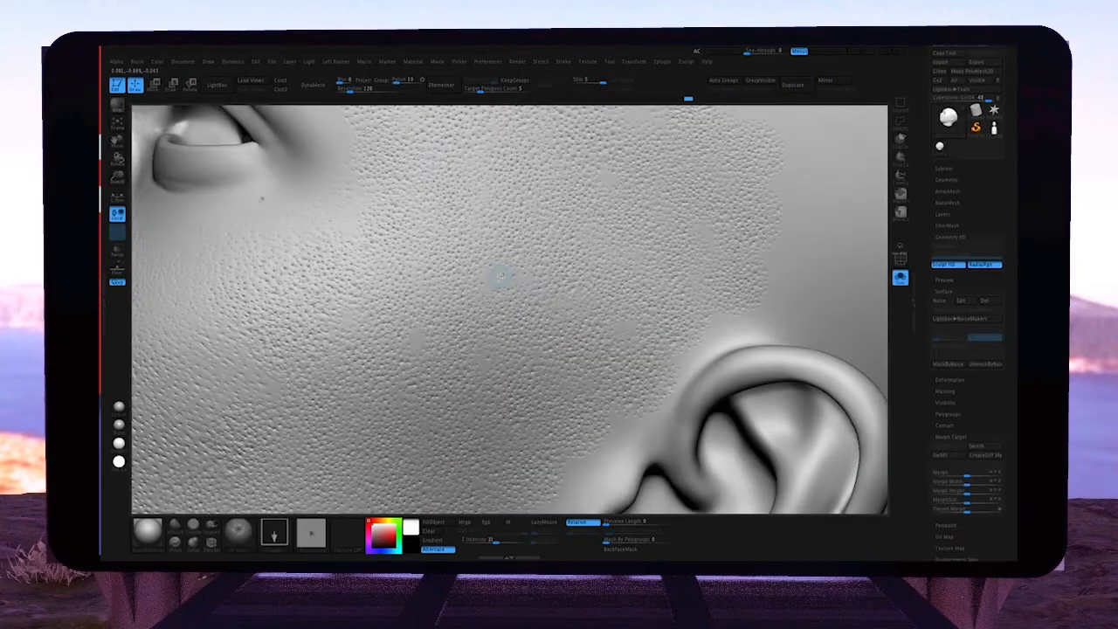
# Lower the single-pore brush's Z Intensity and place individual pores on the grimacing head's cheek and nose.
pyautogui.click(501, 276)
pyautogui.moveTo(496, 541); pyautogui.dragTo(494, 541)
pyautogui.click(415, 339)
pyautogui.click(485, 353)
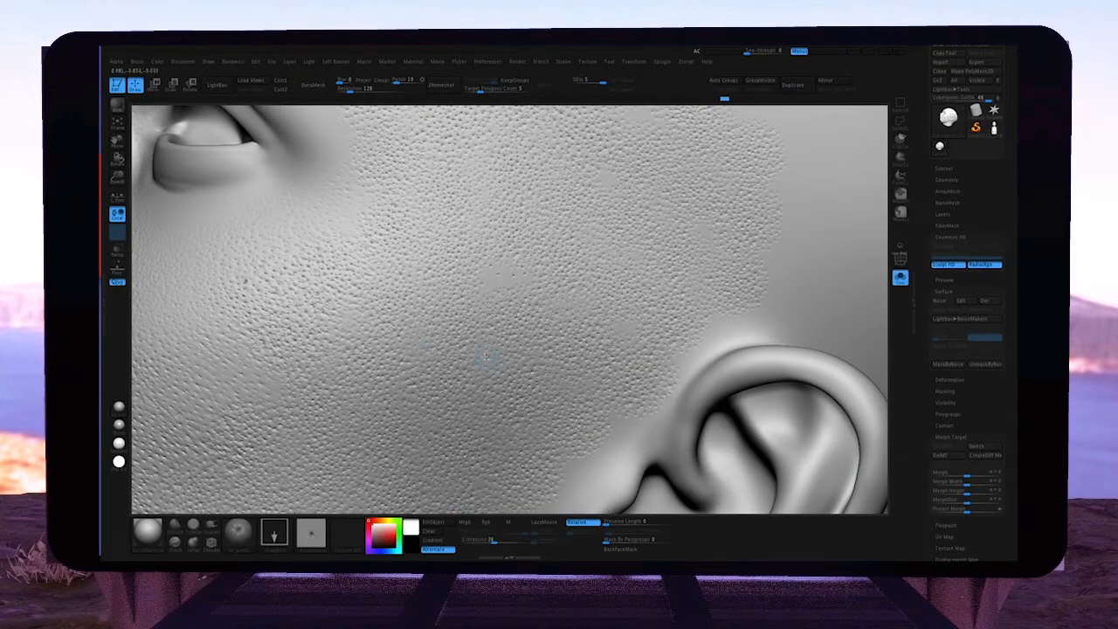
pyautogui.click(485, 193)
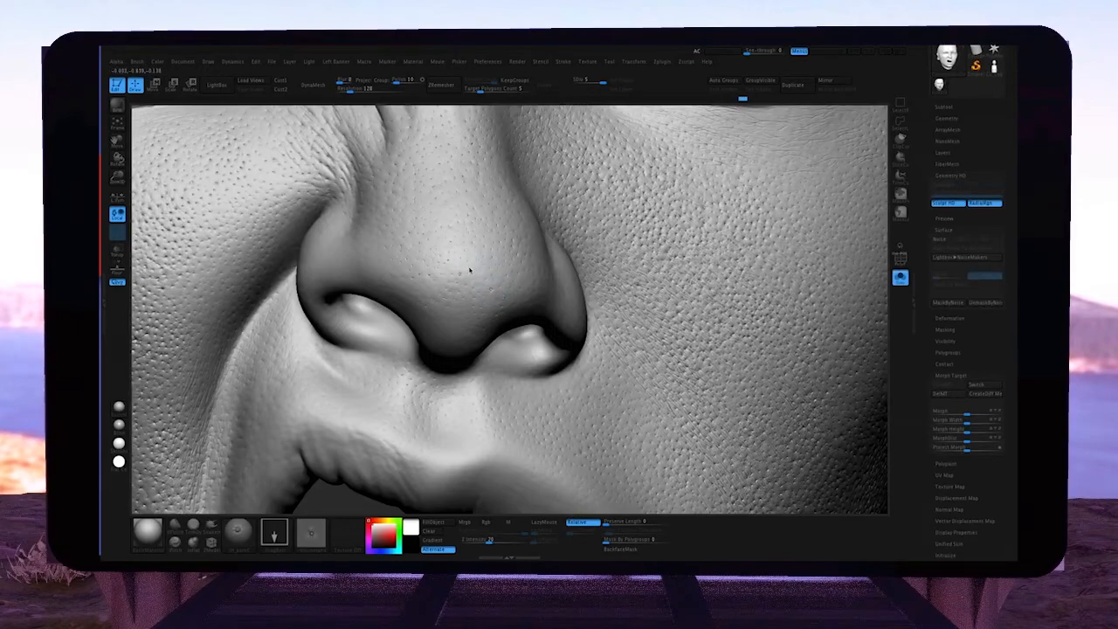
pyautogui.click(422, 288)
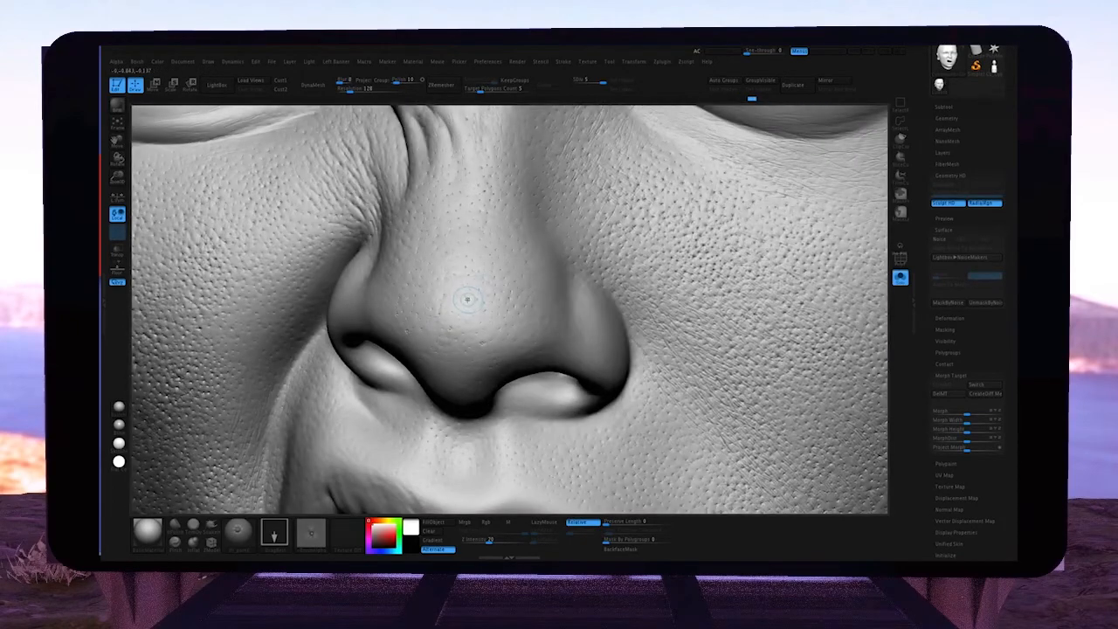